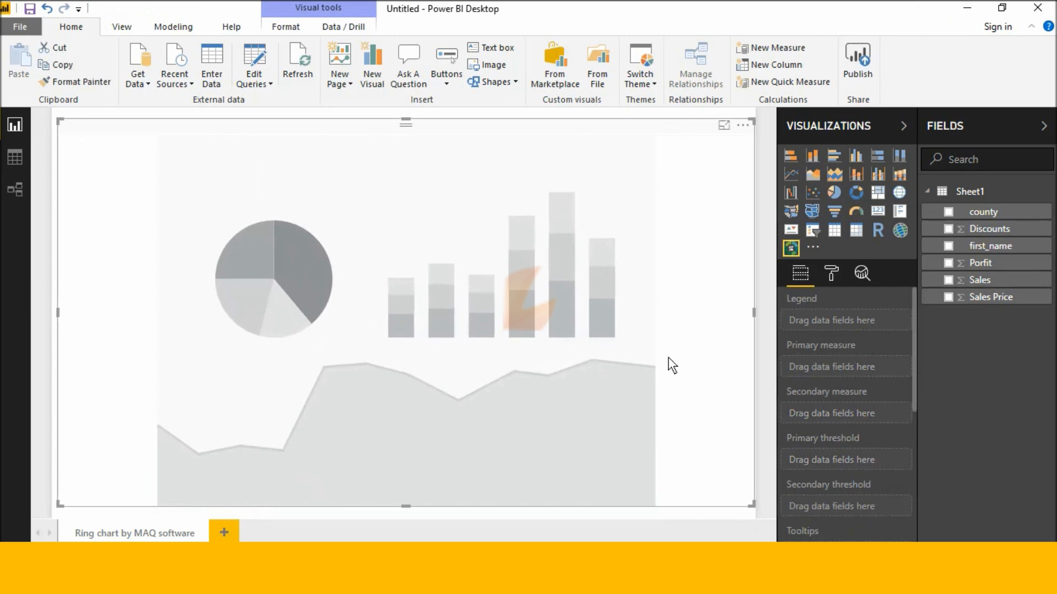
Step: Populate the ring chart with first_name and county in the Legend and Porfit as the primary measure
{"action": "left_click", "coordinate": [948, 246]}
{"action": "left_click", "coordinate": [947, 264]}
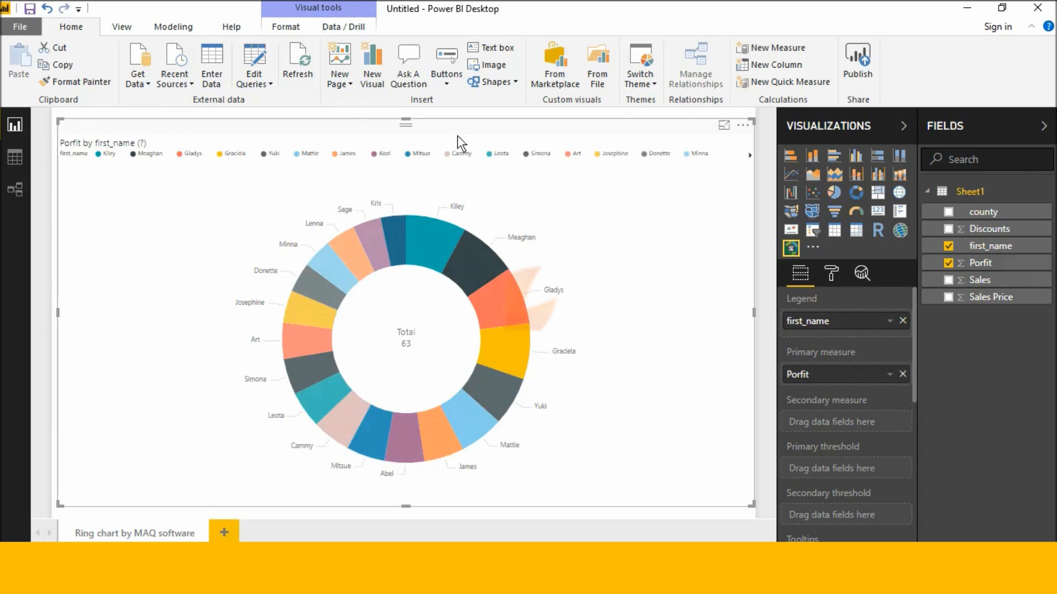
{"action": "left_click", "coordinate": [826, 275]}
{"action": "left_click", "coordinate": [800, 276]}
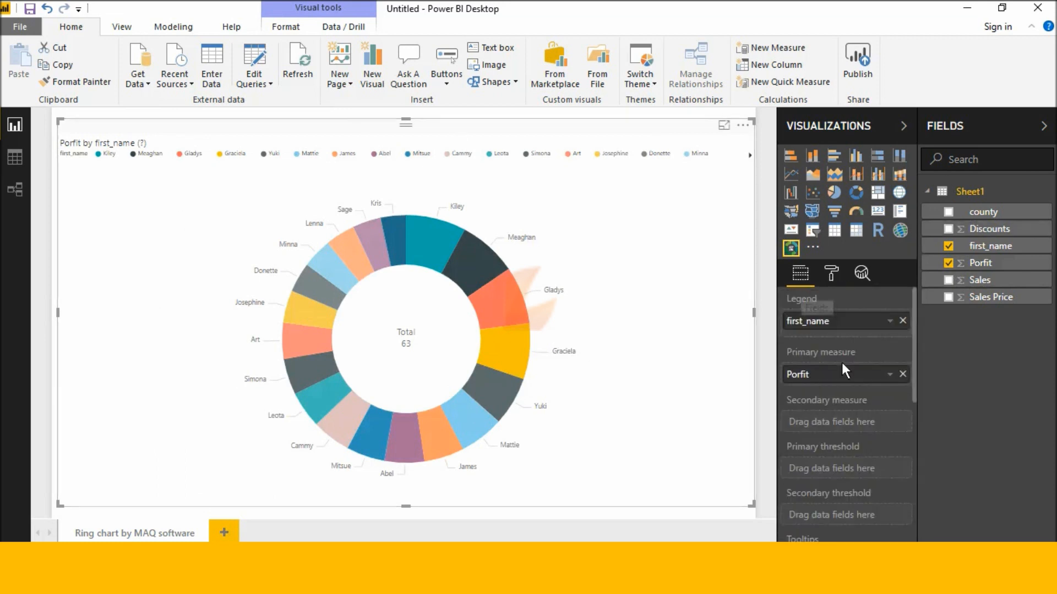
{"action": "left_click_drag", "start_coordinate": [982, 215], "coordinate": [844, 331]}
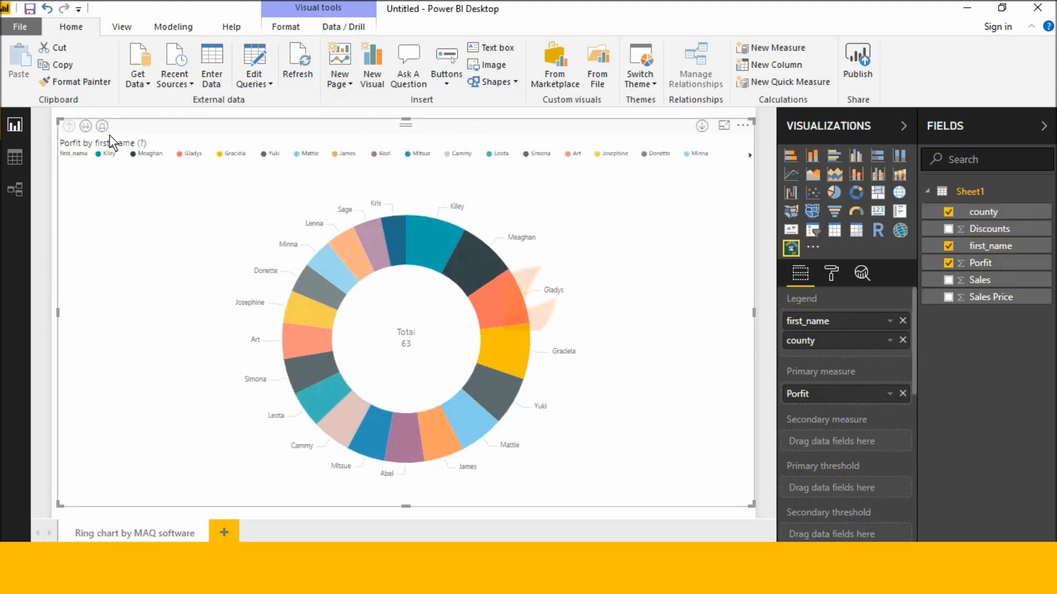
Step: Go to the next level of the ring chart's hierarchy and drill back up
{"action": "left_click", "coordinate": [85, 127]}
{"action": "left_click", "coordinate": [69, 126]}
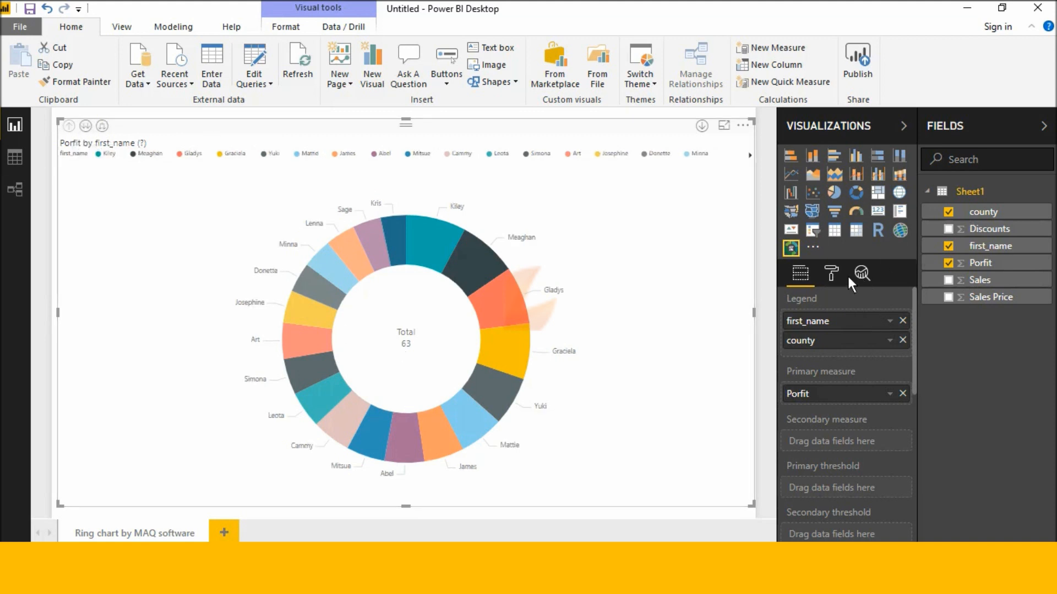
Step: Turn off the ring chart's legend and look over the data color settings
{"action": "left_click", "coordinate": [828, 281]}
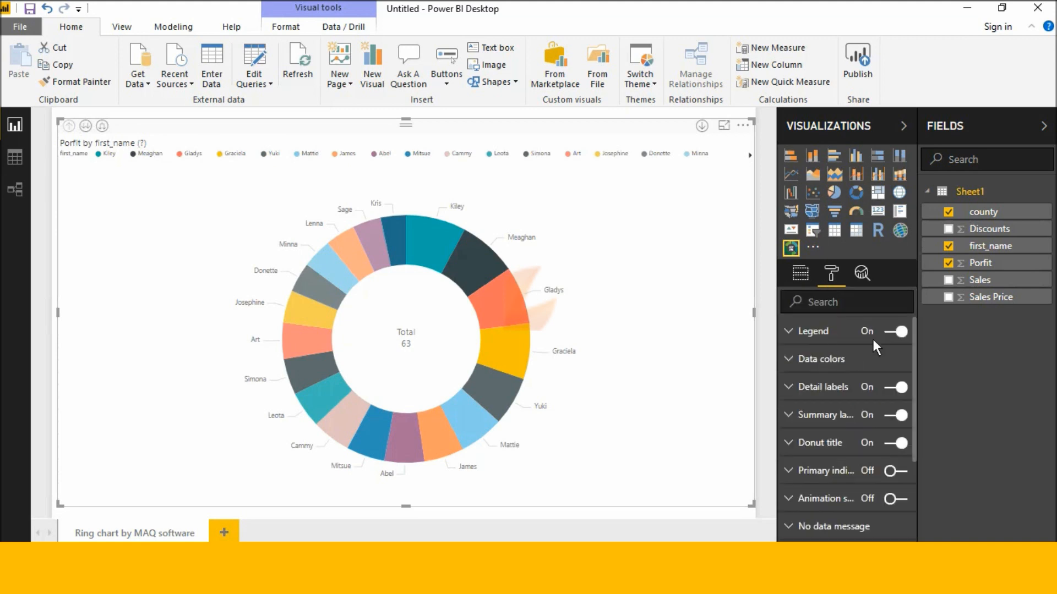
{"action": "left_click", "coordinate": [889, 331]}
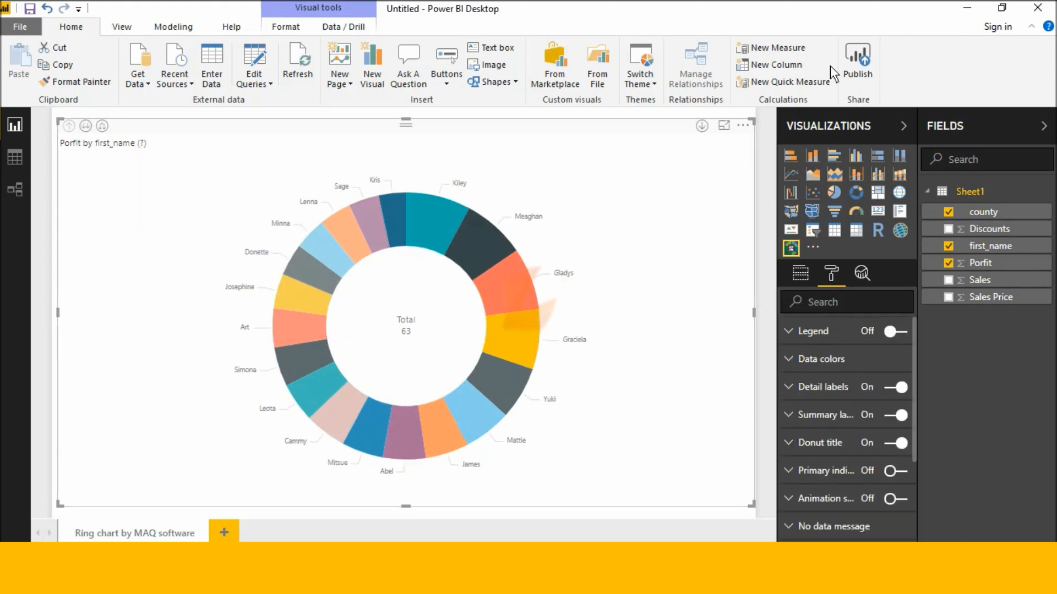
{"action": "left_click", "coordinate": [784, 360]}
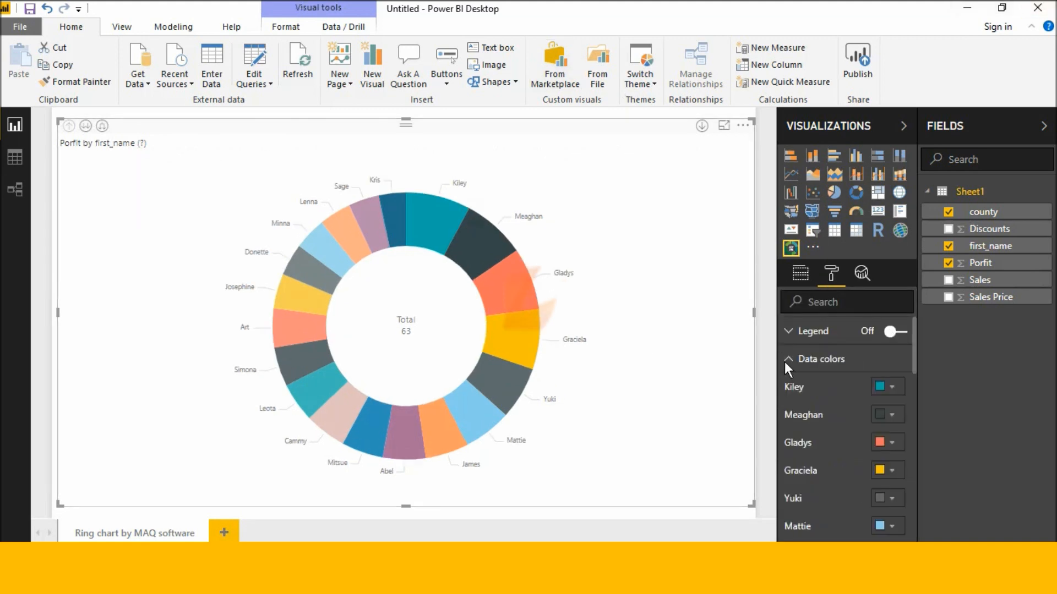
{"action": "scroll", "coordinate": [828, 391], "scroll_direction": "down", "scroll_amount": 3}
{"action": "scroll", "coordinate": [828, 390], "scroll_direction": "up", "scroll_amount": 3}
{"action": "left_click", "coordinate": [792, 365]}
{"action": "scroll", "coordinate": [791, 365], "scroll_direction": "down", "scroll_amount": 2}
{"action": "scroll", "coordinate": [834, 387], "scroll_direction": "up", "scroll_amount": 2}
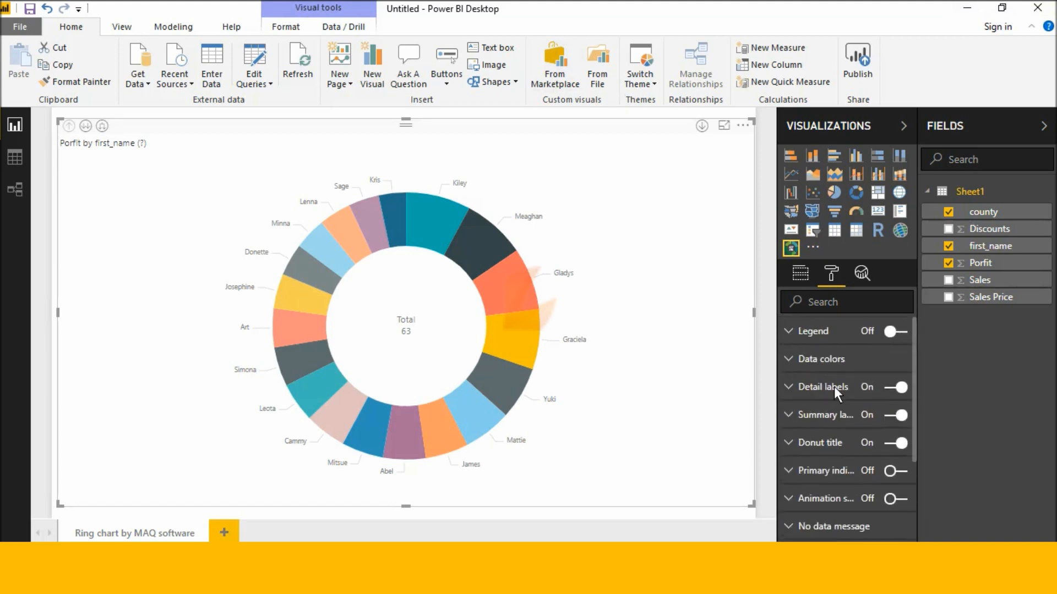
Step: Keep the detail labels on and change their color to dark gray
{"action": "left_click", "coordinate": [887, 389]}
{"action": "left_click", "coordinate": [887, 389]}
{"action": "left_click", "coordinate": [788, 389]}
{"action": "scroll", "coordinate": [788, 390], "scroll_direction": "down", "scroll_amount": 2}
{"action": "scroll", "coordinate": [885, 411], "scroll_direction": "up", "scroll_amount": 2}
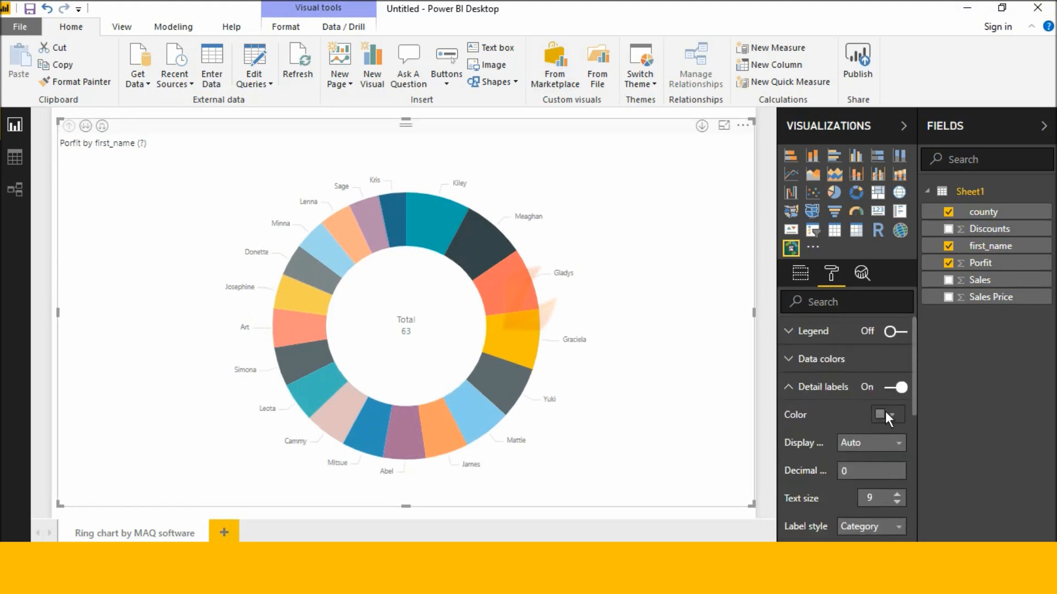
{"action": "left_click", "coordinate": [898, 418]}
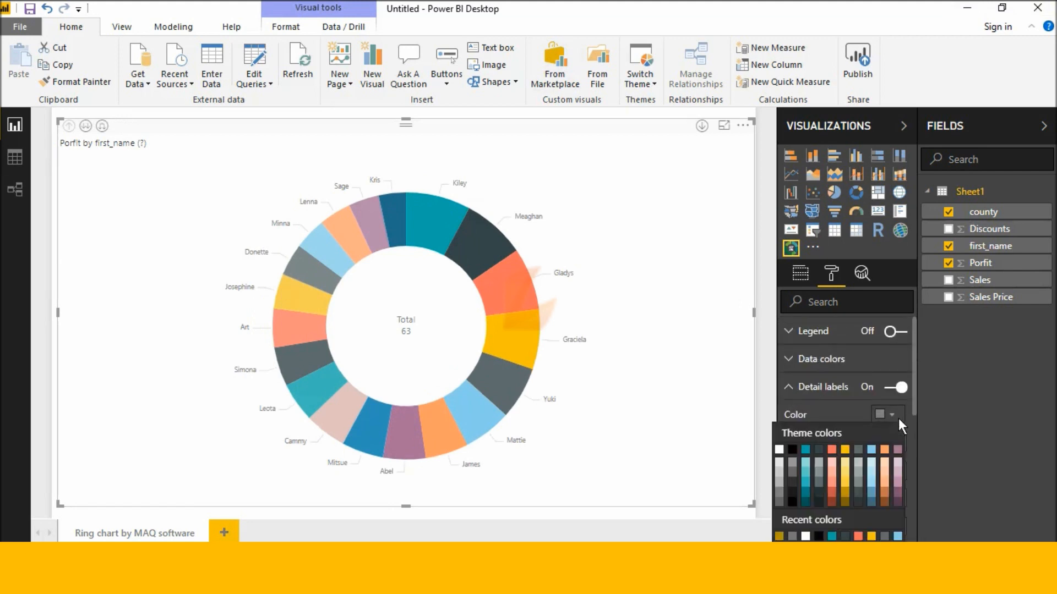
{"action": "left_click", "coordinate": [792, 486]}
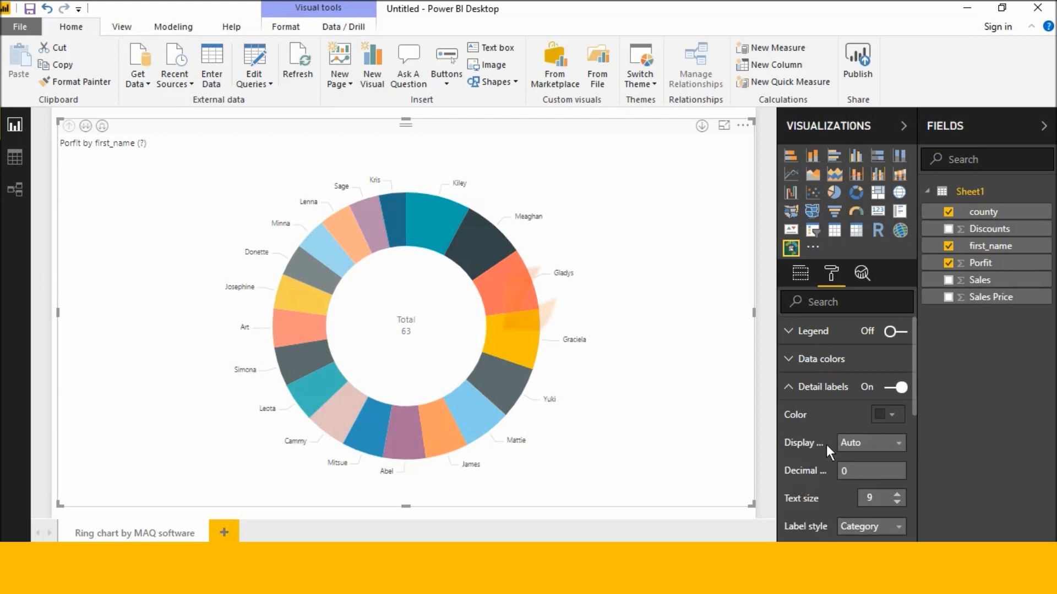
Step: Set the detail labels' text size to 15
{"action": "scroll", "coordinate": [826, 444], "scroll_direction": "down", "scroll_amount": 2}
{"action": "left_click", "coordinate": [897, 418]}
{"action": "left_click", "coordinate": [896, 417]}
{"action": "left_click", "coordinate": [896, 417]}
{"action": "left_click", "coordinate": [897, 418]}
{"action": "left_click", "coordinate": [896, 417]}
{"action": "left_click", "coordinate": [897, 418]}
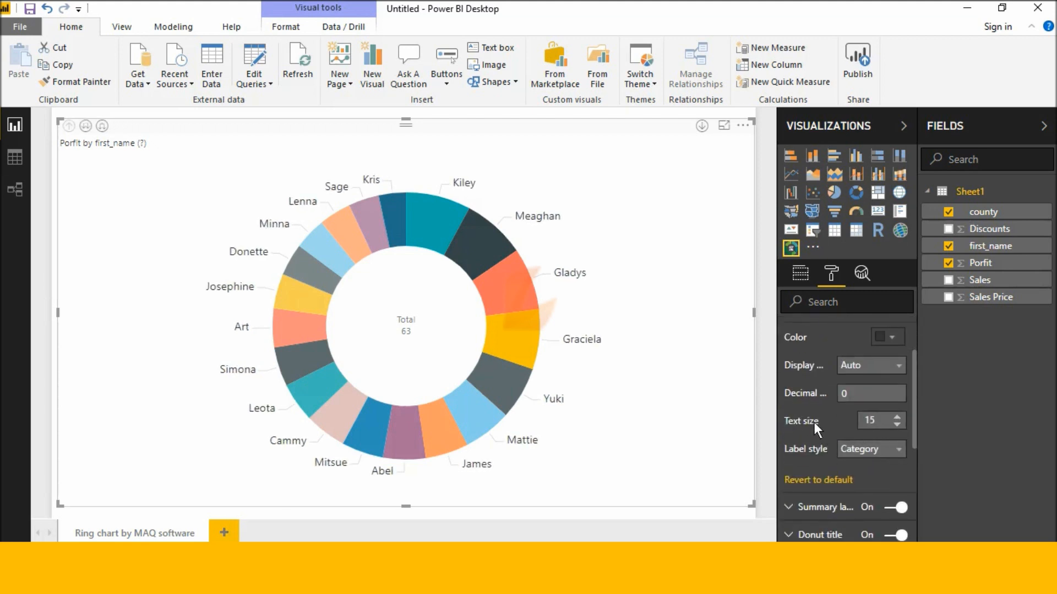
Step: Try the "Percent of total" and "Category, data value" label styles on the detail labels
{"action": "scroll", "coordinate": [820, 415], "scroll_direction": "down", "scroll_amount": 2}
{"action": "left_click", "coordinate": [883, 372]}
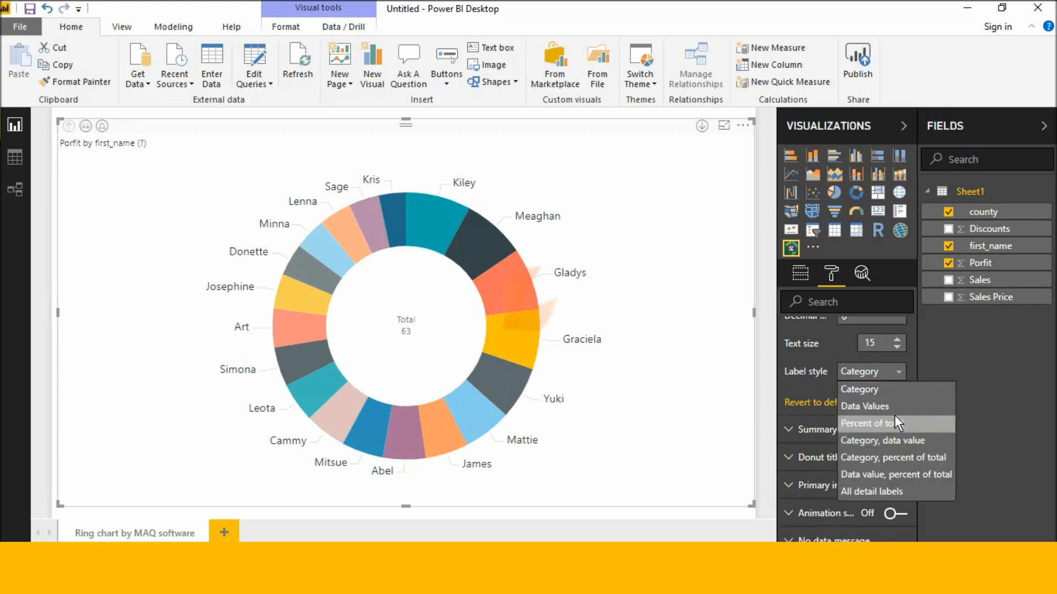
{"action": "left_click", "coordinate": [894, 419]}
{"action": "left_click", "coordinate": [880, 372]}
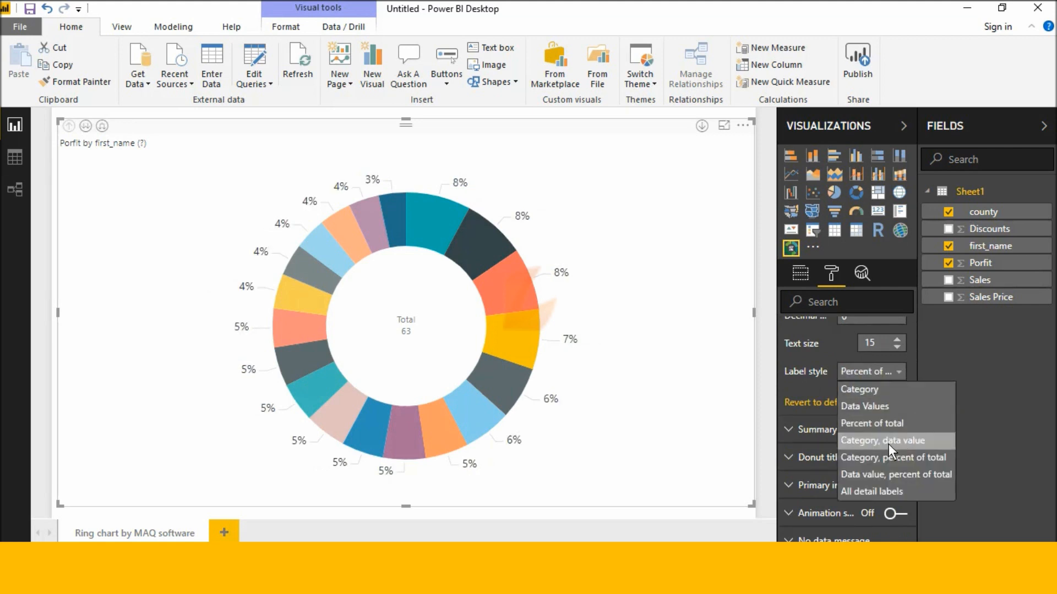
{"action": "left_click", "coordinate": [888, 442]}
Step: Set the detail labels' label style to "Category, percent of total"
{"action": "left_click", "coordinate": [874, 372]}
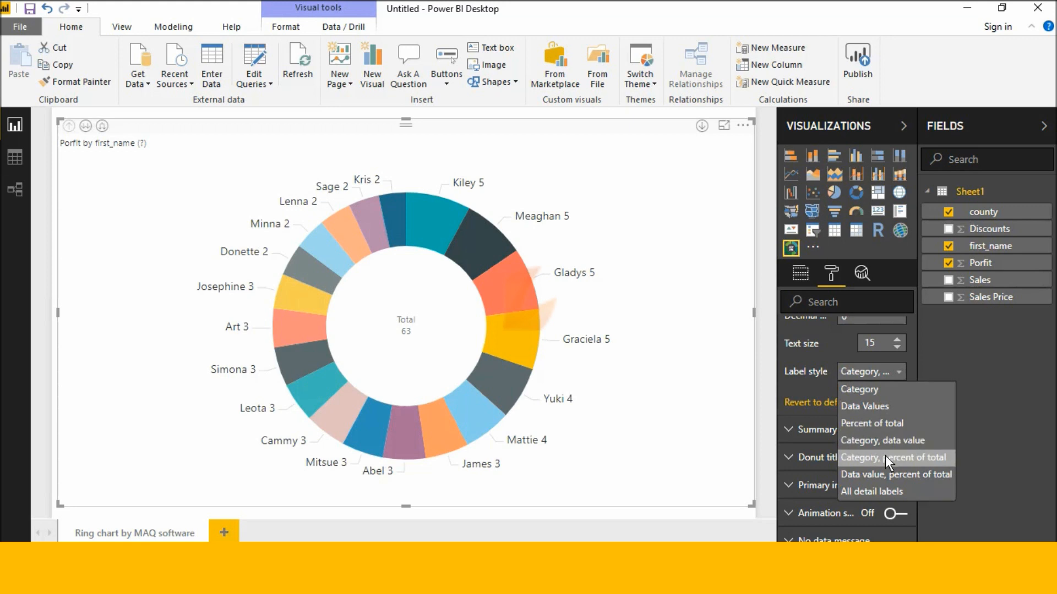
{"action": "left_click", "coordinate": [885, 455]}
{"action": "left_click", "coordinate": [877, 372]}
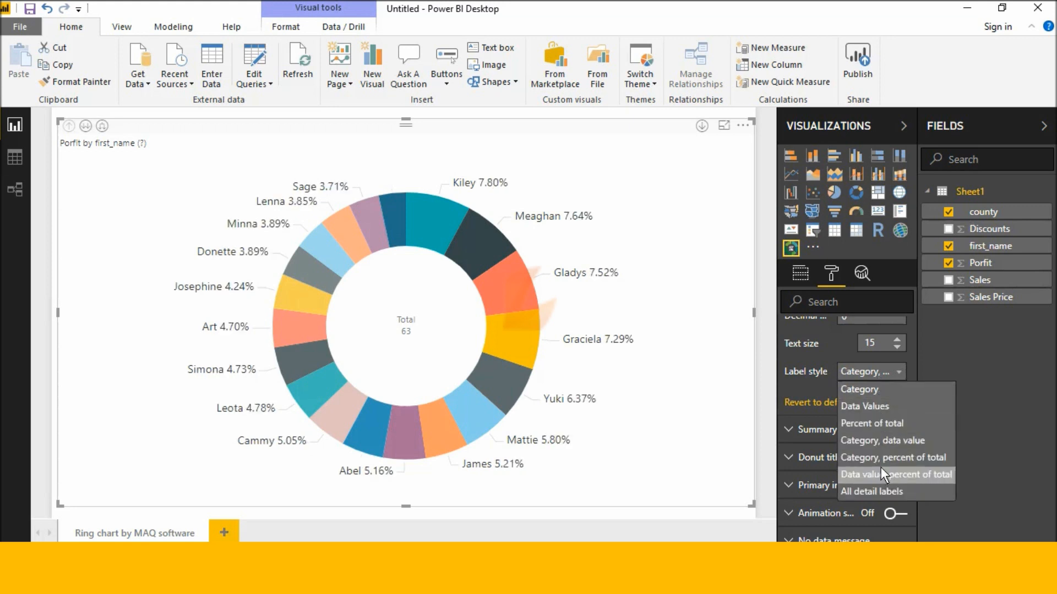
{"action": "left_click", "coordinate": [797, 409]}
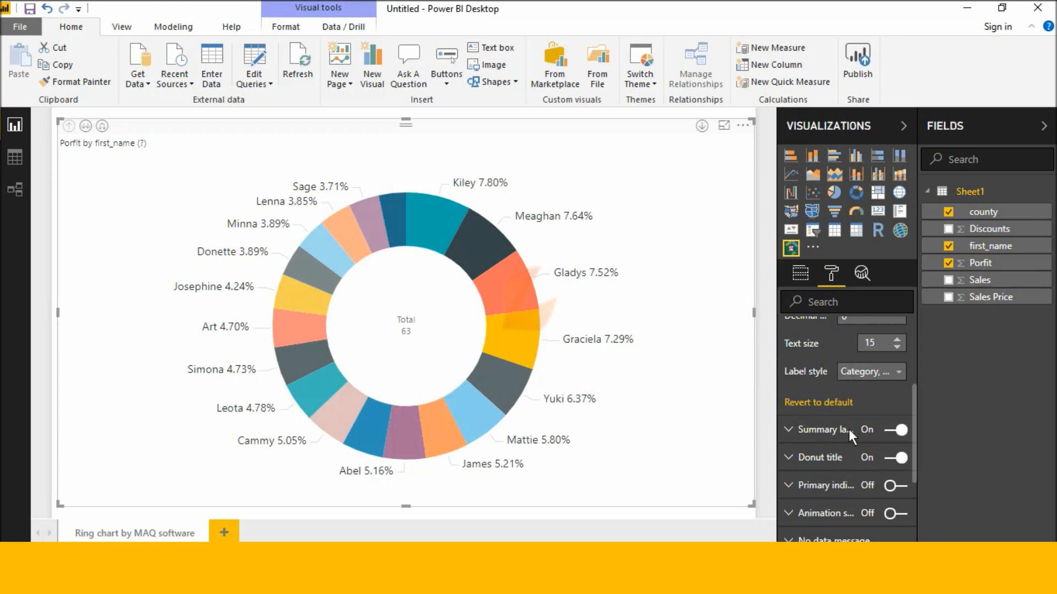
Step: Keep the summary label on, make its color black and set its display units to None
{"action": "left_click", "coordinate": [805, 434]}
{"action": "left_click", "coordinate": [896, 351]}
{"action": "left_click", "coordinate": [896, 351]}
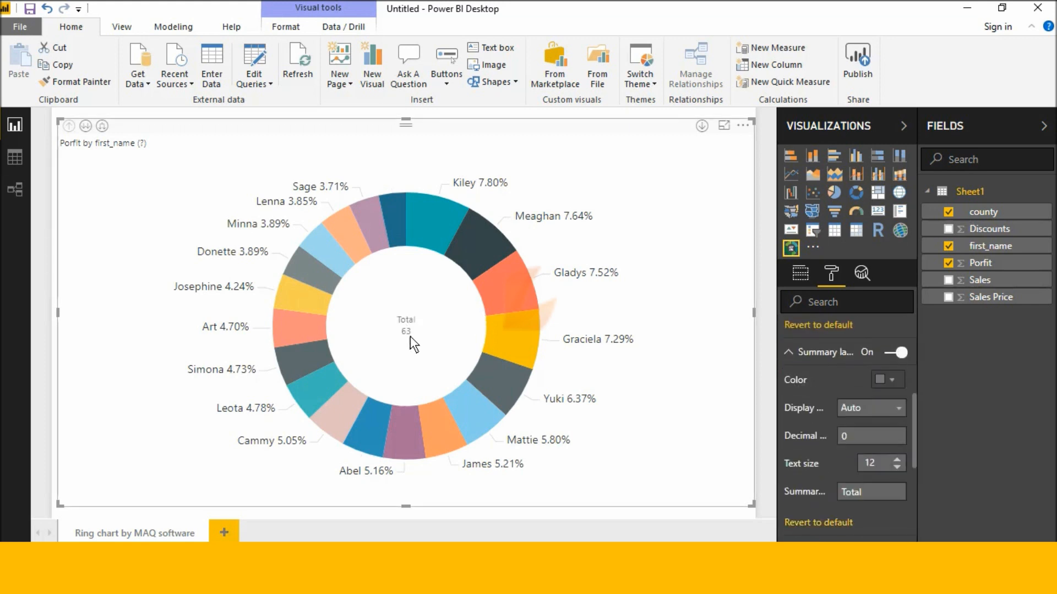
{"action": "left_click", "coordinate": [890, 380]}
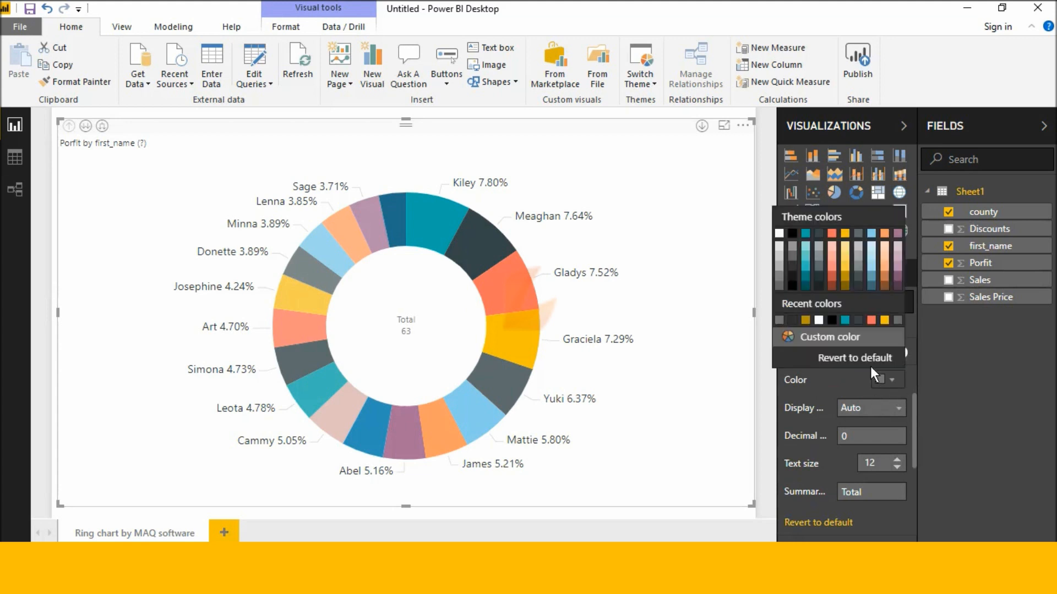
{"action": "left_click", "coordinate": [883, 319]}
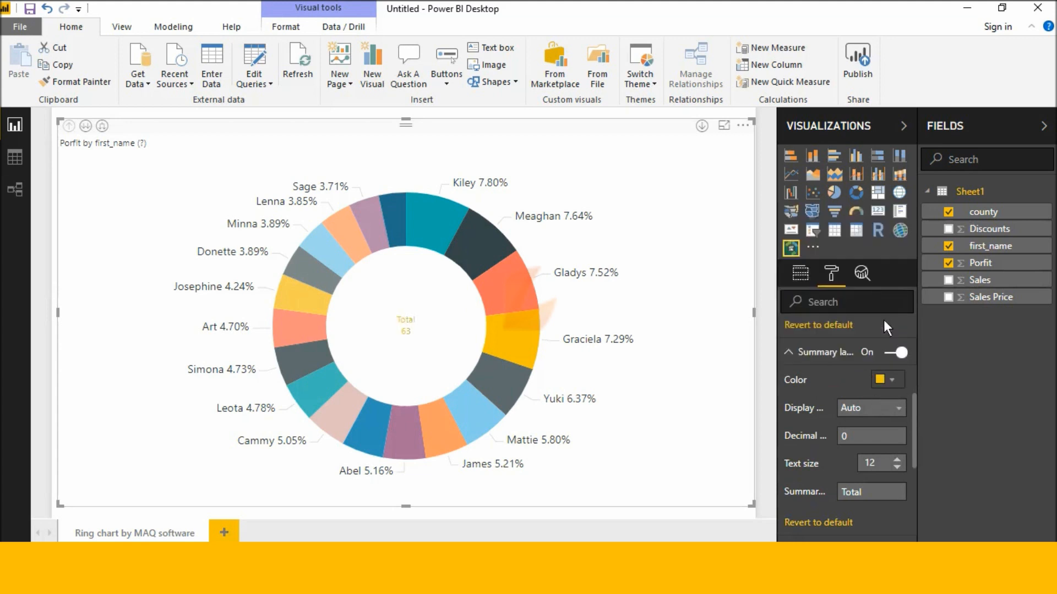
{"action": "left_click", "coordinate": [892, 381]}
{"action": "left_click", "coordinate": [843, 322]}
{"action": "left_click", "coordinate": [897, 407]}
{"action": "left_click", "coordinate": [893, 444]}
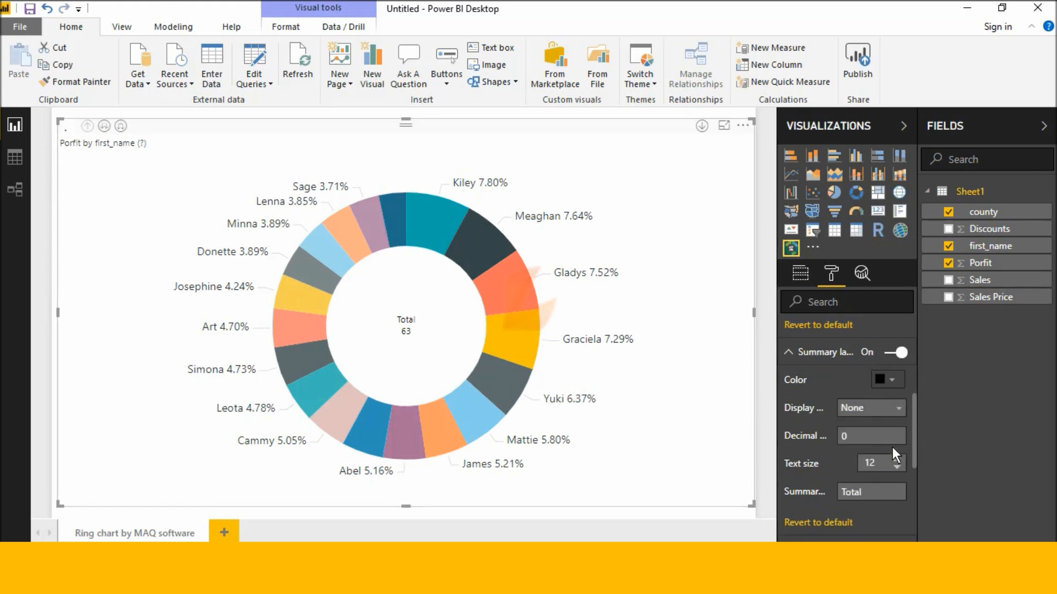
Step: Set the summary label's text size to 15
{"action": "left_click", "coordinate": [897, 459]}
{"action": "left_click", "coordinate": [896, 460]}
{"action": "left_click", "coordinate": [897, 459]}
{"action": "left_click", "coordinate": [897, 459]}
{"action": "left_click", "coordinate": [896, 459]}
{"action": "left_click", "coordinate": [897, 459]}
{"action": "left_click", "coordinate": [896, 459]}
{"action": "left_click", "coordinate": [894, 465]}
{"action": "left_click", "coordinate": [895, 466]}
{"action": "left_click", "coordinate": [895, 465]}
{"action": "left_click", "coordinate": [895, 466]}
Step: Change the donut title text to "Country by Names"
{"action": "scroll", "coordinate": [892, 459], "scroll_direction": "down", "scroll_amount": 2}
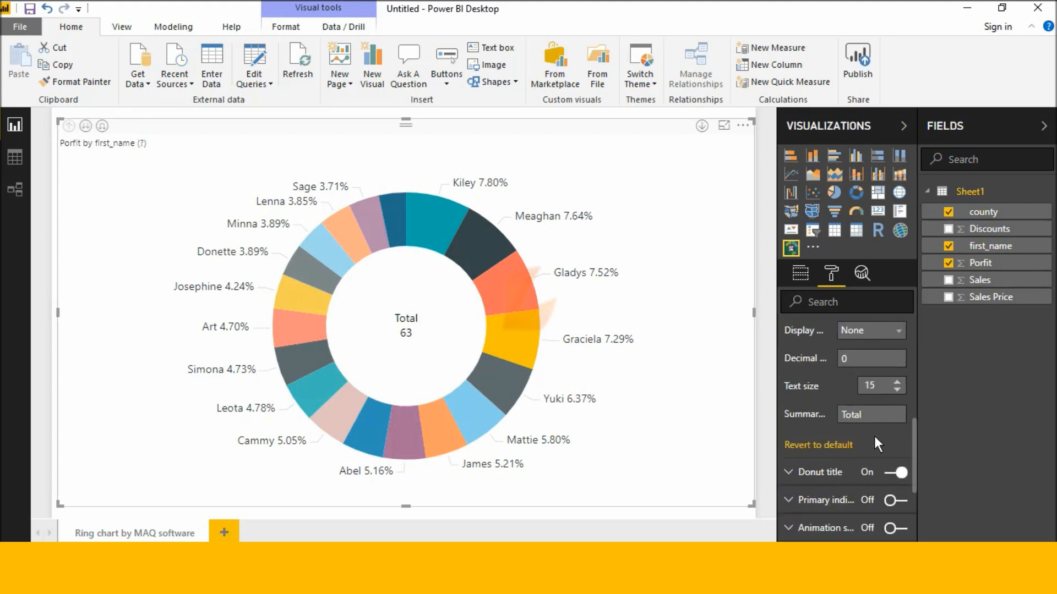
{"action": "scroll", "coordinate": [870, 458], "scroll_direction": "down", "scroll_amount": 3}
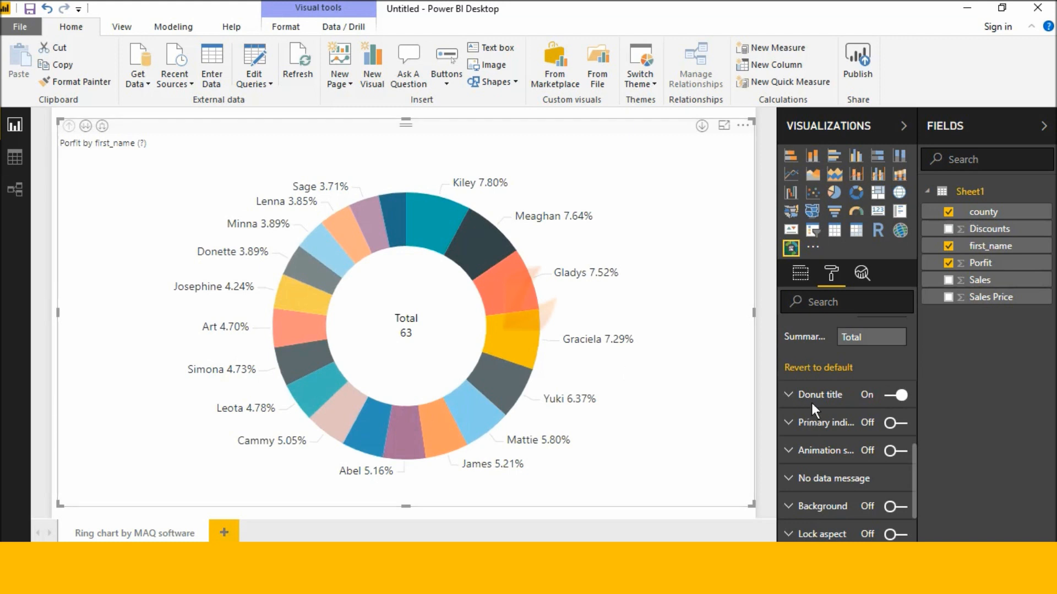
{"action": "left_click", "coordinate": [800, 390]}
{"action": "scroll", "coordinate": [798, 393], "scroll_direction": "down", "scroll_amount": 2}
{"action": "scroll", "coordinate": [798, 393], "scroll_direction": "up", "scroll_amount": 2}
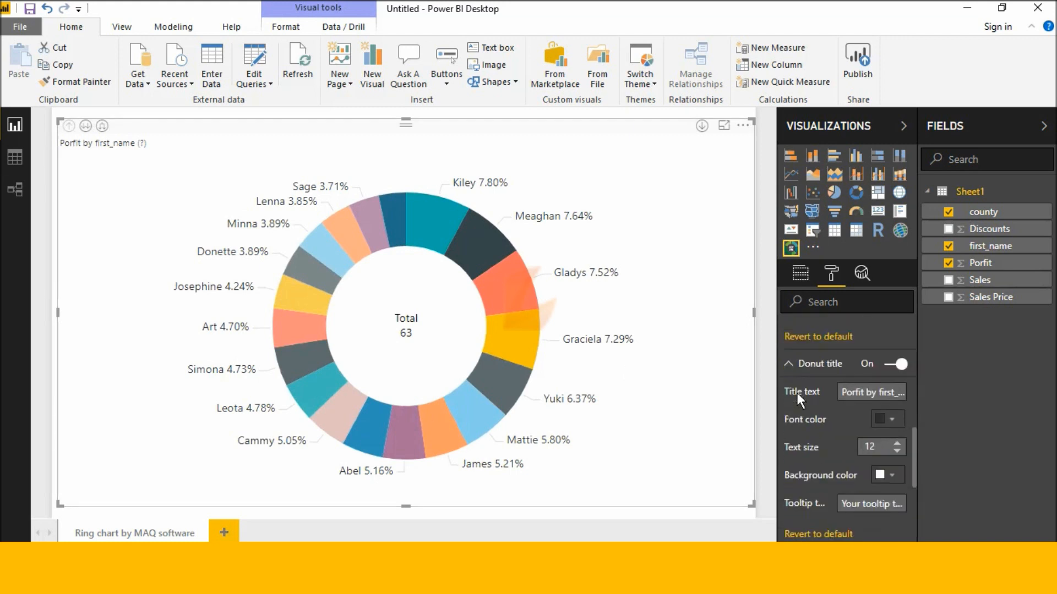
{"action": "left_click", "coordinate": [844, 423]}
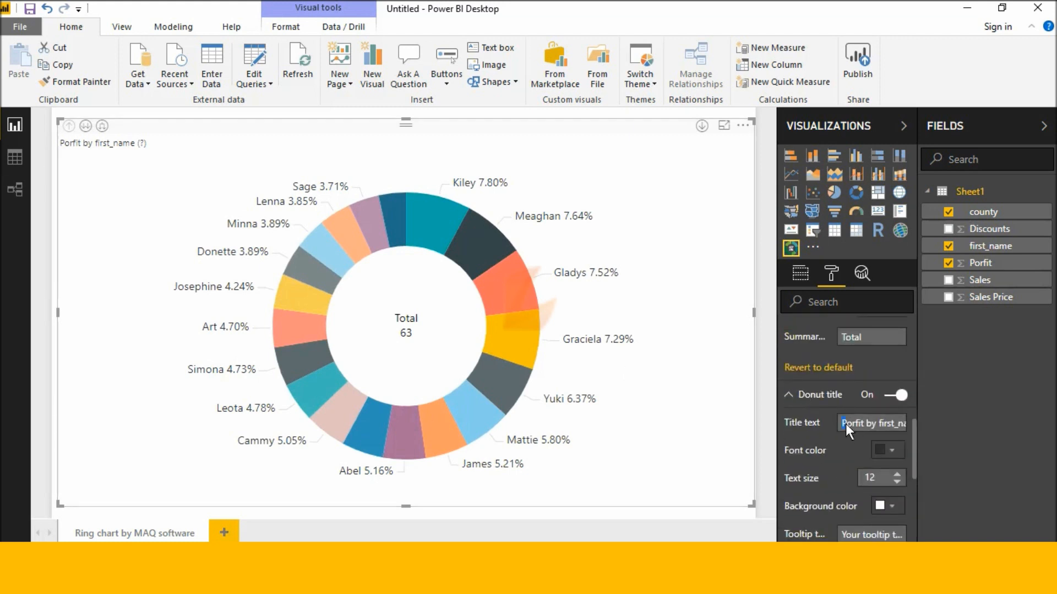
{"action": "type", "text": "Coun"}
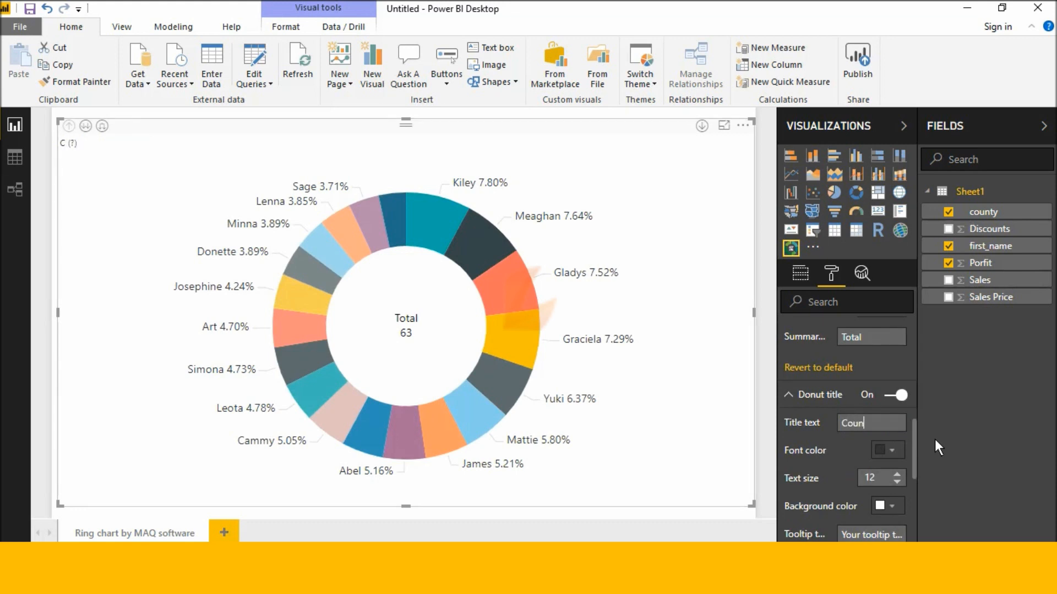
{"action": "type", "text": "try by Nam"}
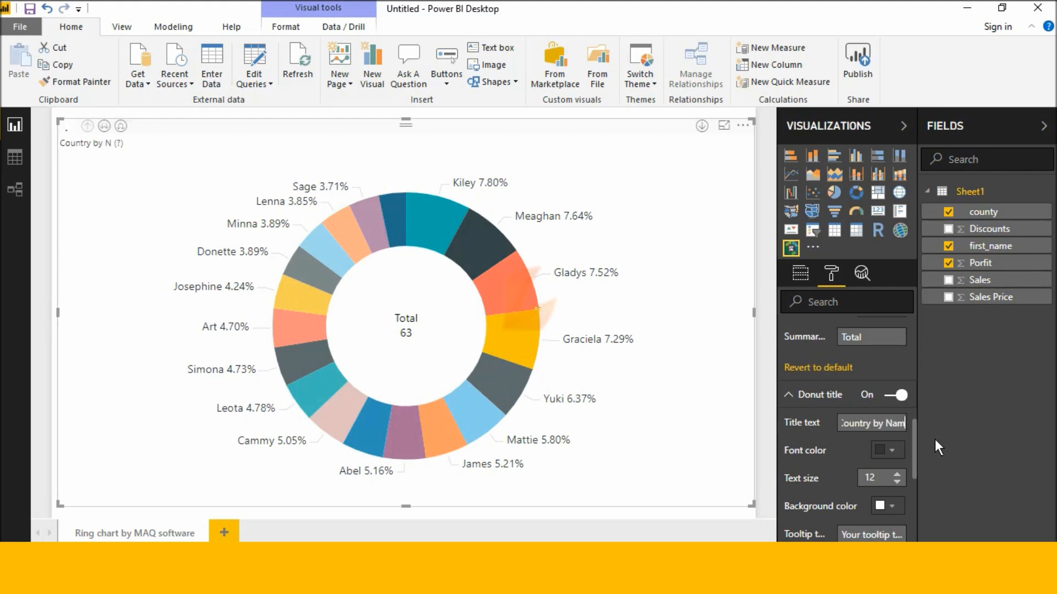
{"action": "type", "text": "es"}
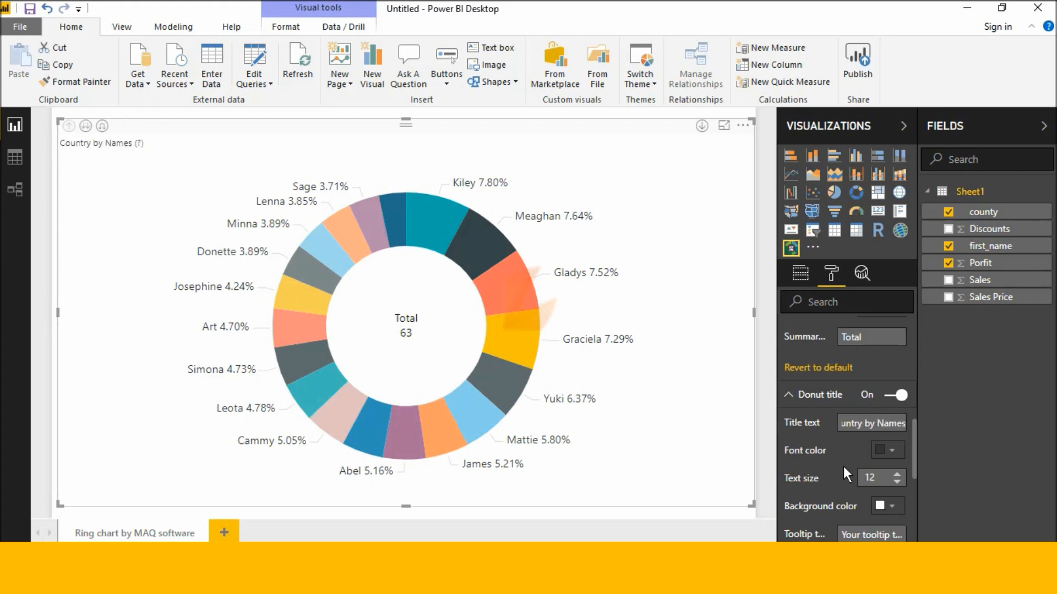
Step: Give the donut title a white font color and a dark gold background
{"action": "left_click", "coordinate": [892, 450]}
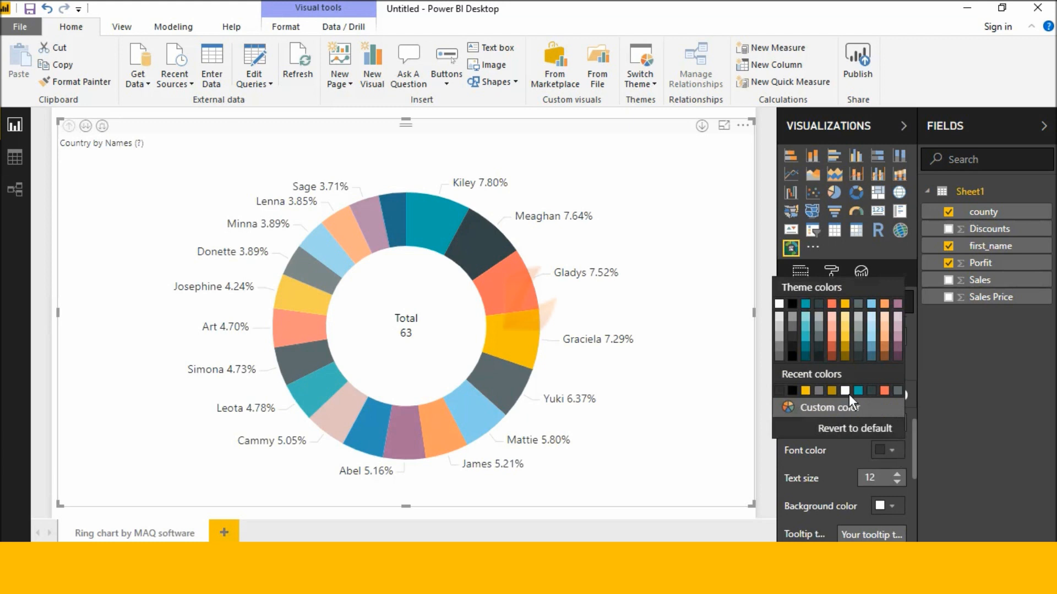
{"action": "left_click", "coordinate": [793, 354]}
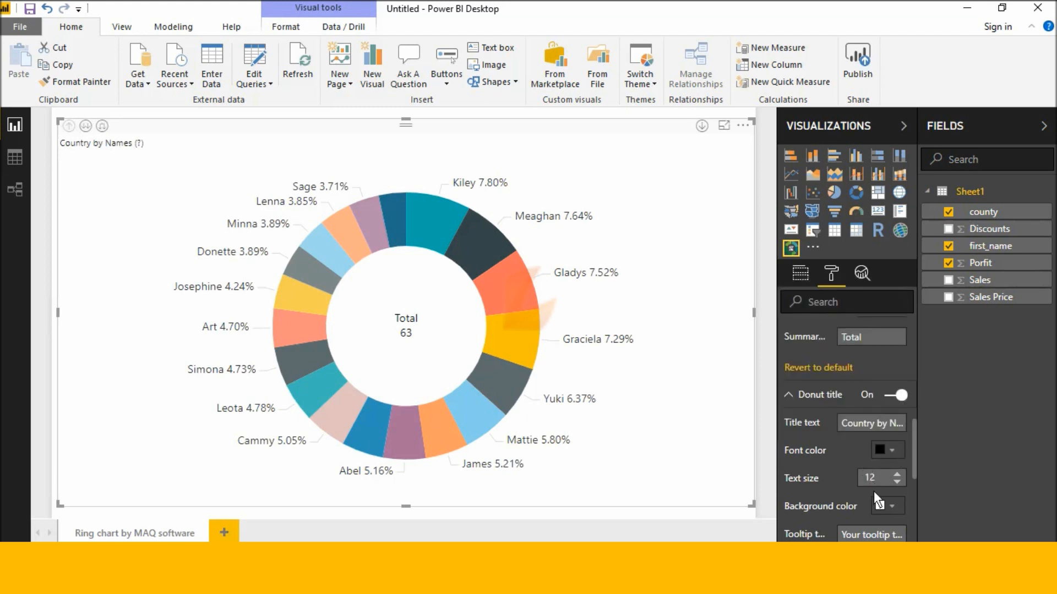
{"action": "left_click", "coordinate": [890, 505]}
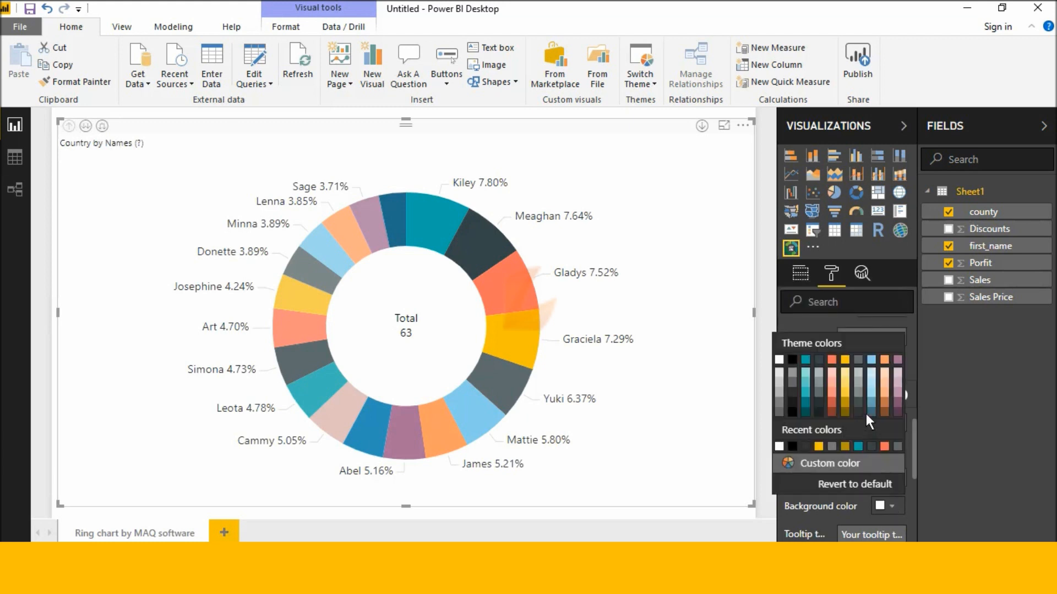
{"action": "left_click", "coordinate": [844, 401]}
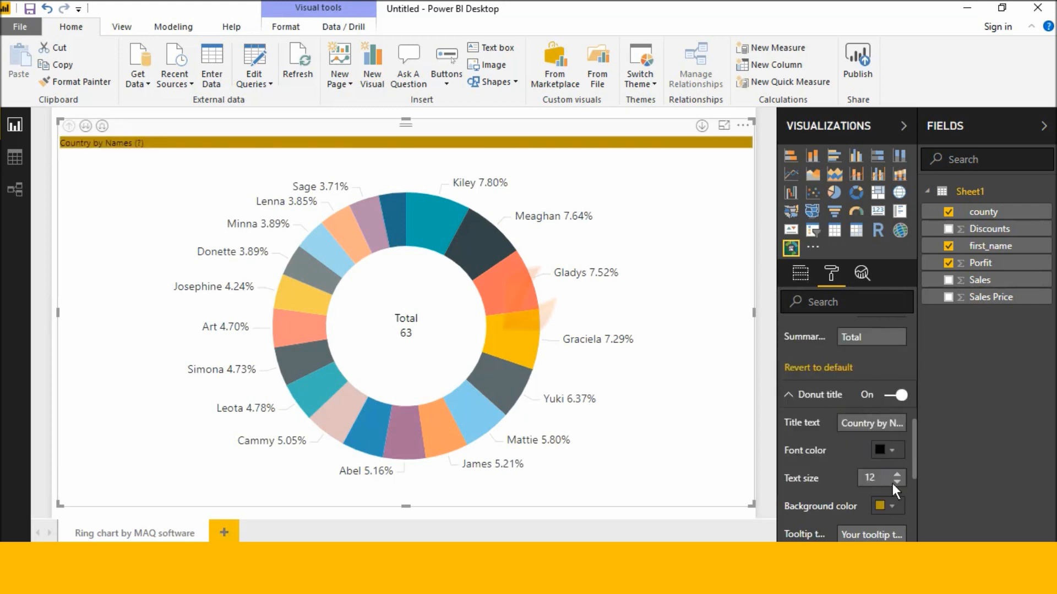
{"action": "left_click", "coordinate": [890, 452]}
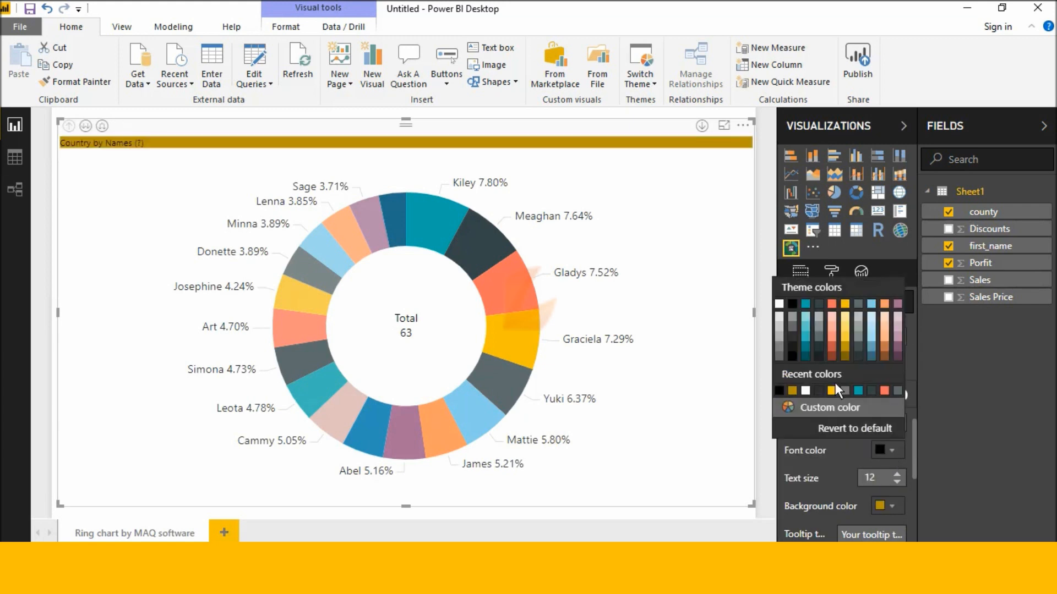
{"action": "left_click", "coordinate": [807, 391]}
Step: Set the donut title's text size to 21
{"action": "scroll", "coordinate": [869, 474], "scroll_direction": "down", "scroll_amount": 3}
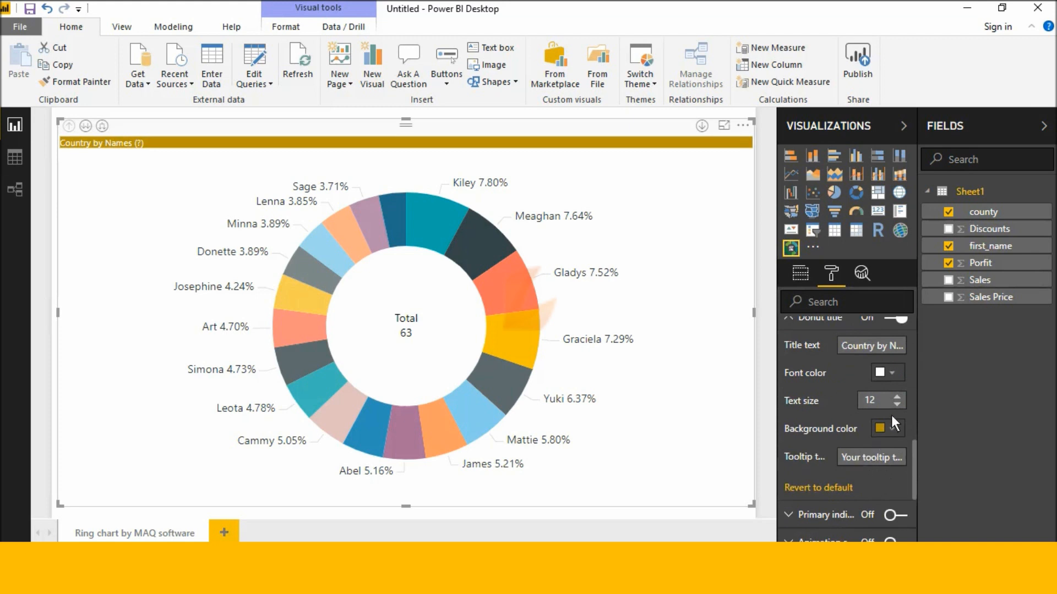
{"action": "left_click_drag", "start_coordinate": [896, 397], "coordinate": [896, 397]}
{"action": "scroll", "coordinate": [882, 428], "scroll_direction": "up", "scroll_amount": 3}
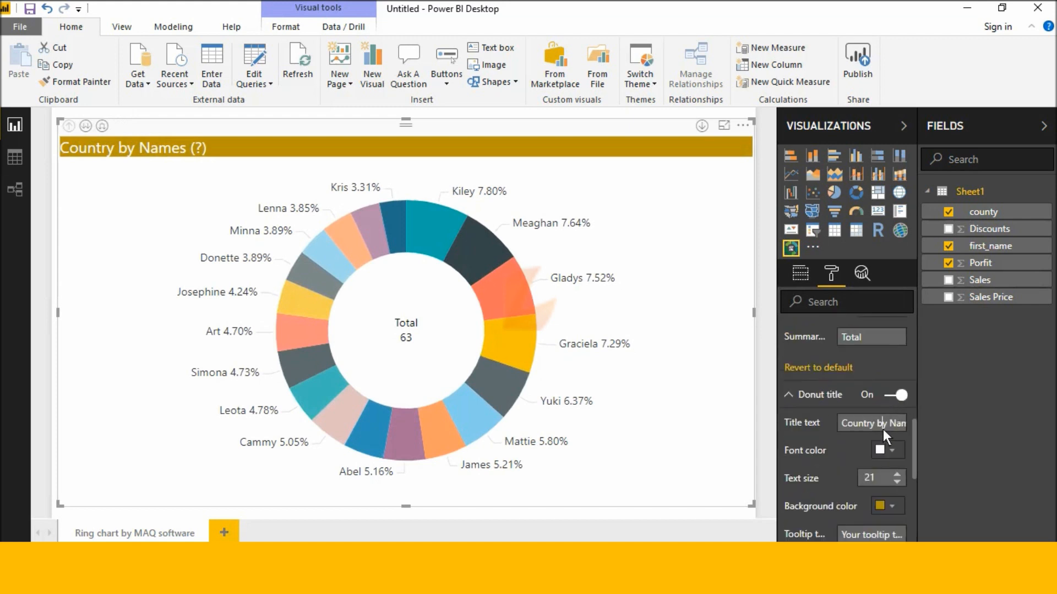
{"action": "key", "text": "Right"}
{"action": "key", "text": "Right"}
{"action": "key", "text": "Right"}
{"action": "key", "text": "Right"}
{"action": "key", "text": "Right"}
{"action": "key", "text": "Right"}
{"action": "key", "text": "Right"}
Step: Turn on the primary indicator, expand its settings and try its sign indicator option
{"action": "scroll", "coordinate": [894, 445], "scroll_direction": "down", "scroll_amount": 3}
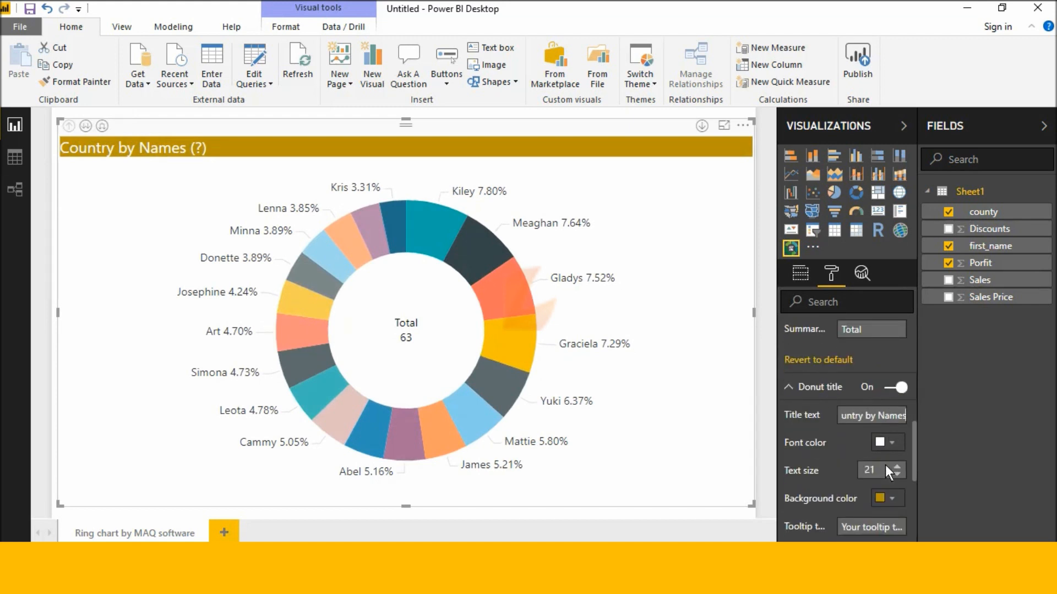
{"action": "scroll", "coordinate": [889, 432], "scroll_direction": "down", "scroll_amount": 3}
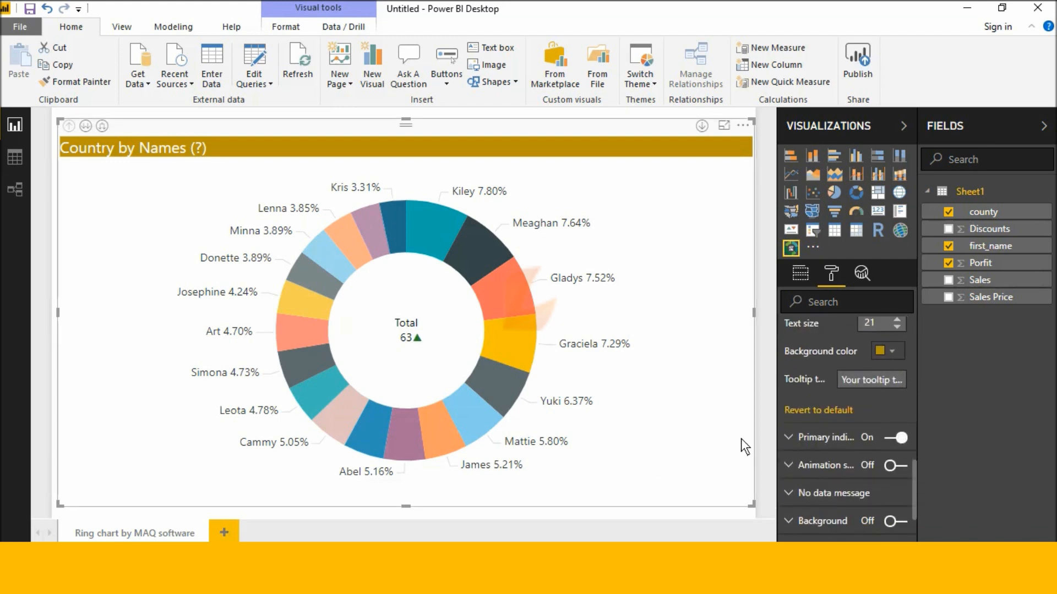
{"action": "left_click", "coordinate": [782, 437]}
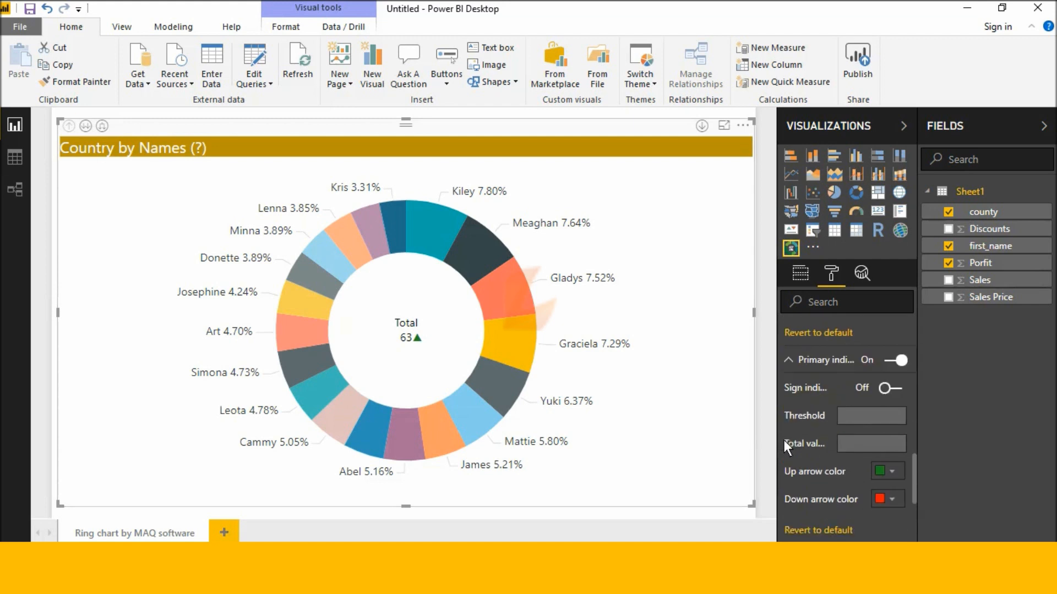
{"action": "left_click", "coordinate": [883, 389]}
Step: Revert the donut title's text, colors and size to their default settings
{"action": "scroll", "coordinate": [884, 390], "scroll_direction": "up", "scroll_amount": 2}
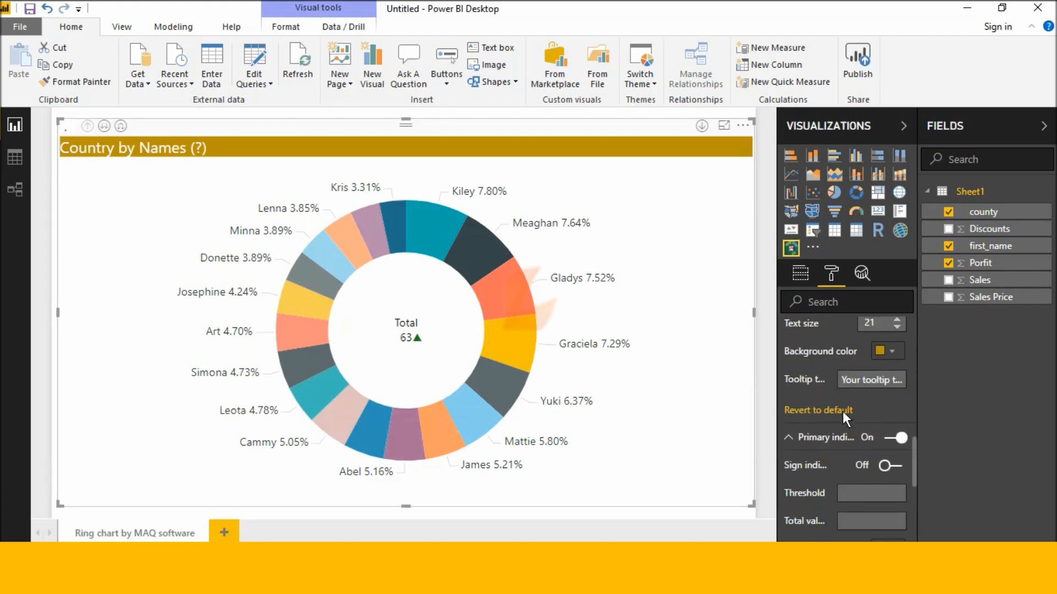
{"action": "left_click", "coordinate": [843, 411]}
{"action": "scroll", "coordinate": [841, 442], "scroll_direction": "down", "scroll_amount": 2}
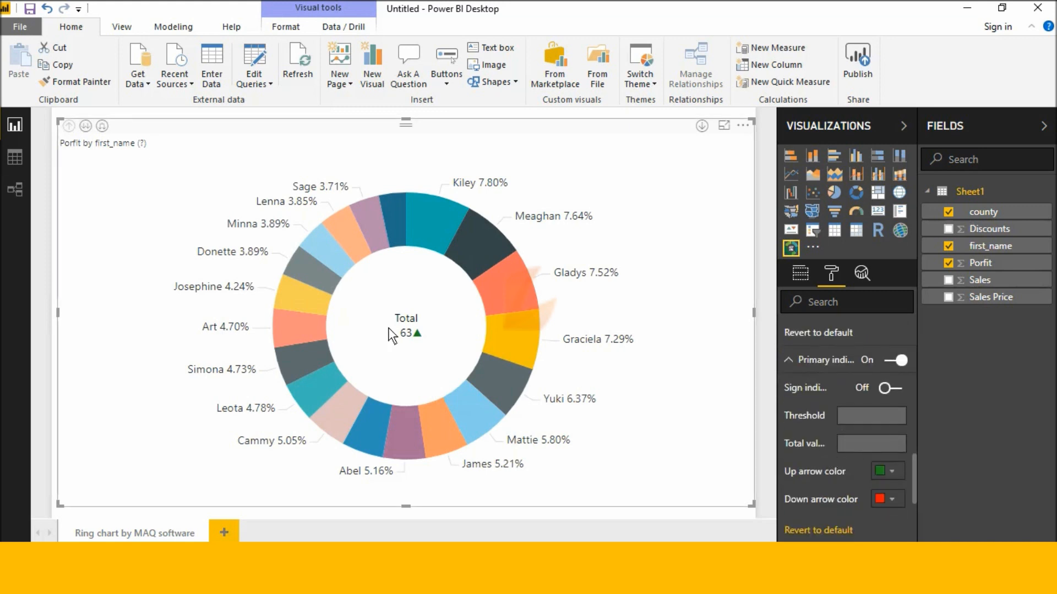
Step: Try a dark blue up arrow color for the primary indicator and restore it to green
{"action": "left_click", "coordinate": [887, 471]}
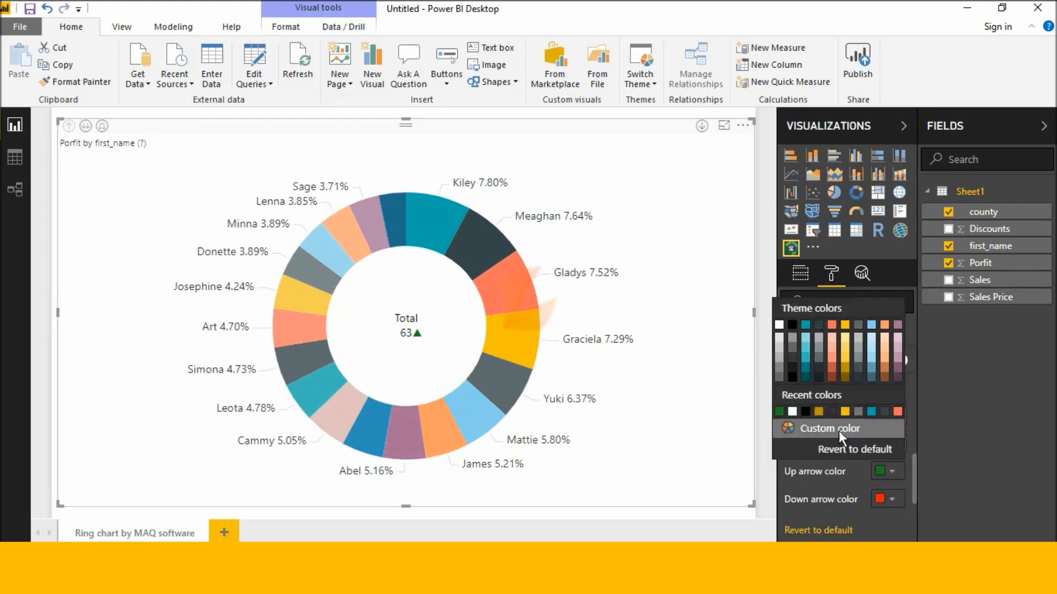
{"action": "left_click", "coordinate": [872, 375]}
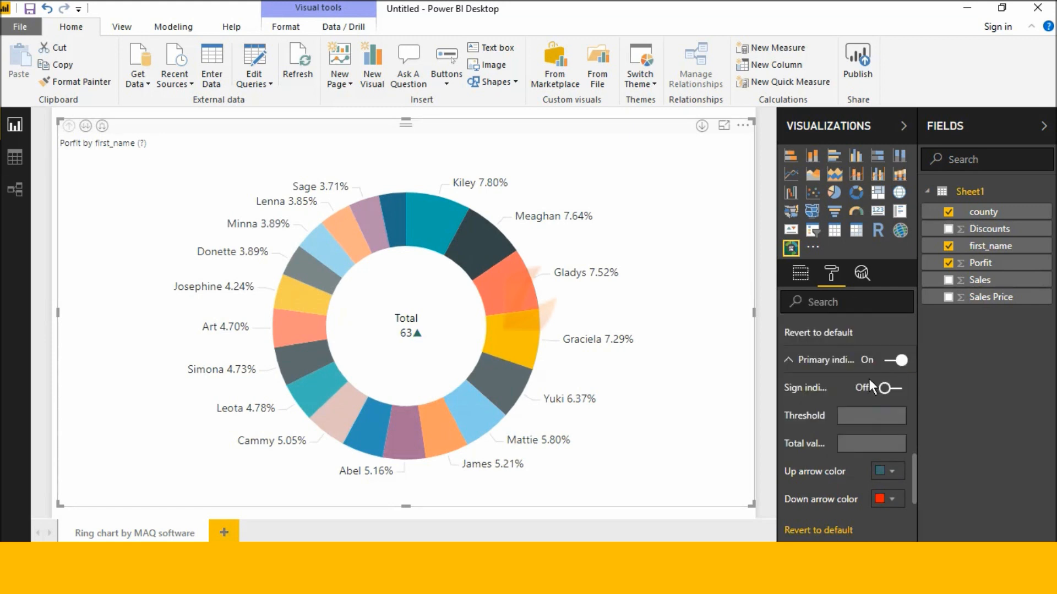
{"action": "left_click", "coordinate": [896, 494]}
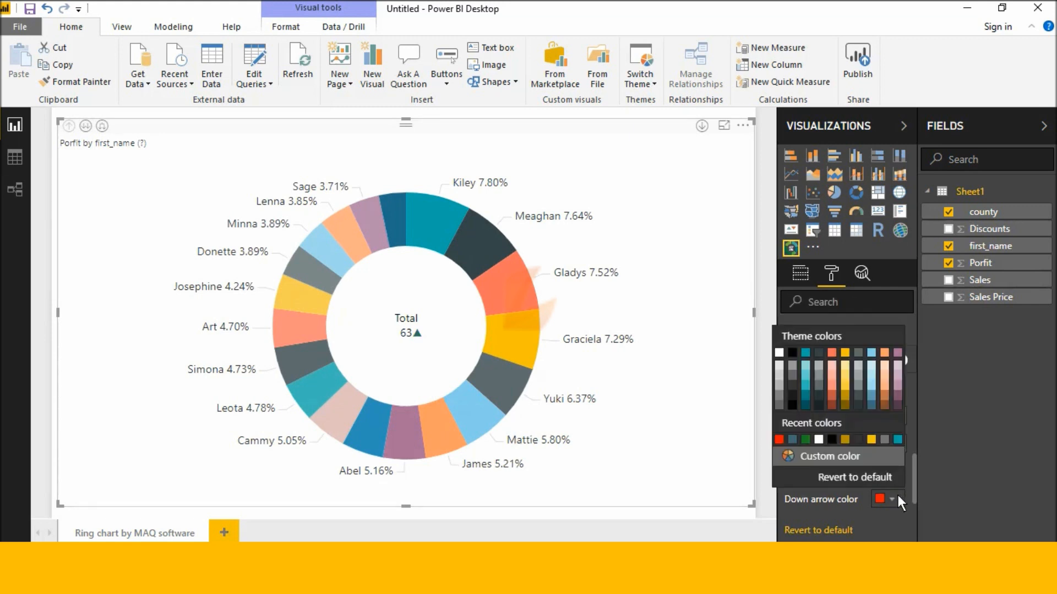
{"action": "left_click", "coordinate": [896, 494]}
{"action": "left_click", "coordinate": [895, 472]}
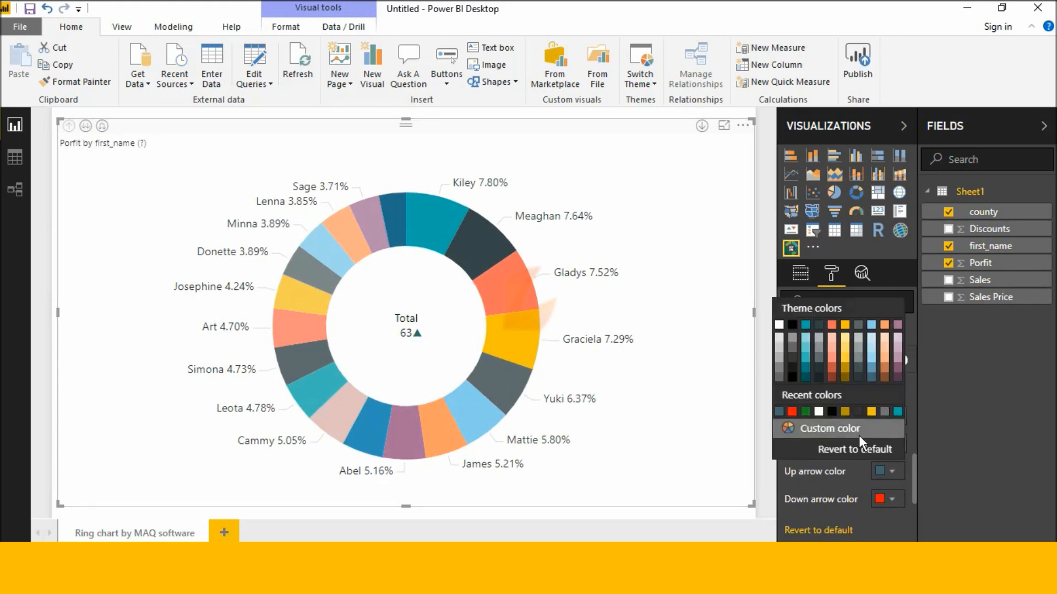
{"action": "left_click", "coordinate": [806, 412]}
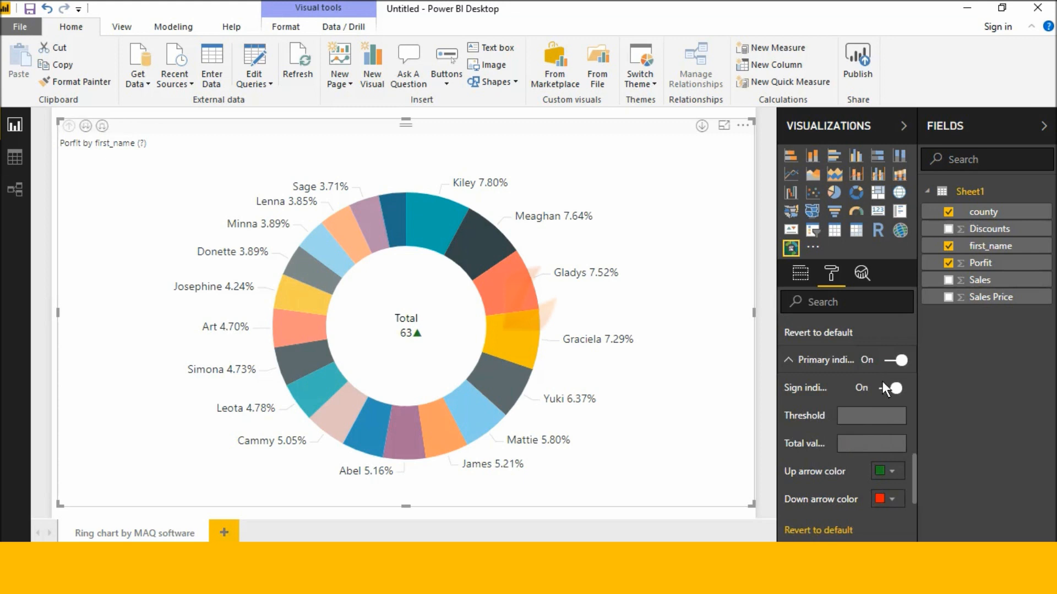
Step: Try switching on the chart's animation settings
{"action": "scroll", "coordinate": [785, 421], "scroll_direction": "down", "scroll_amount": 3}
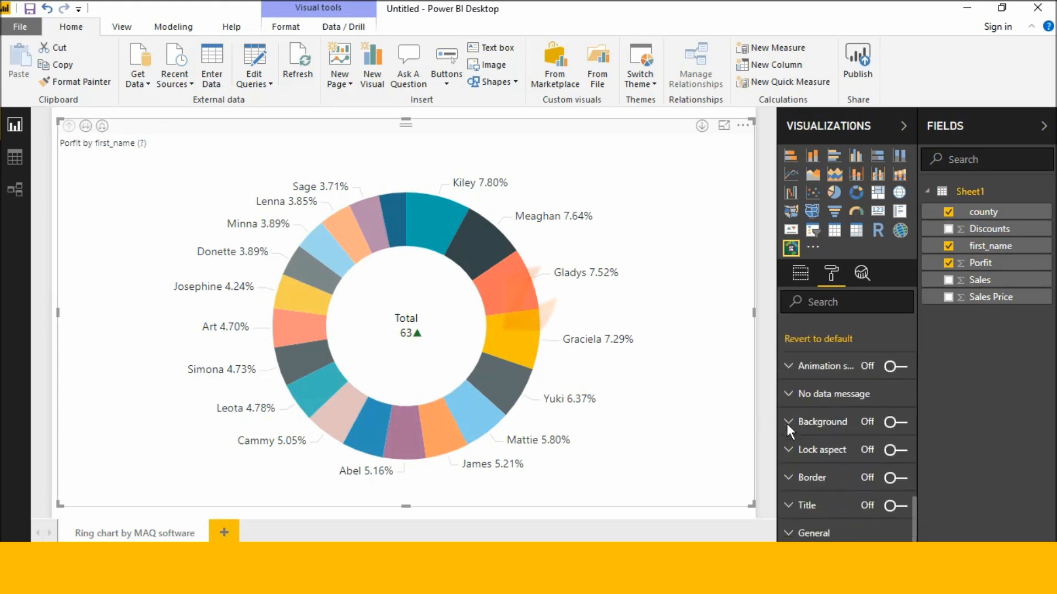
{"action": "left_click", "coordinate": [883, 444]}
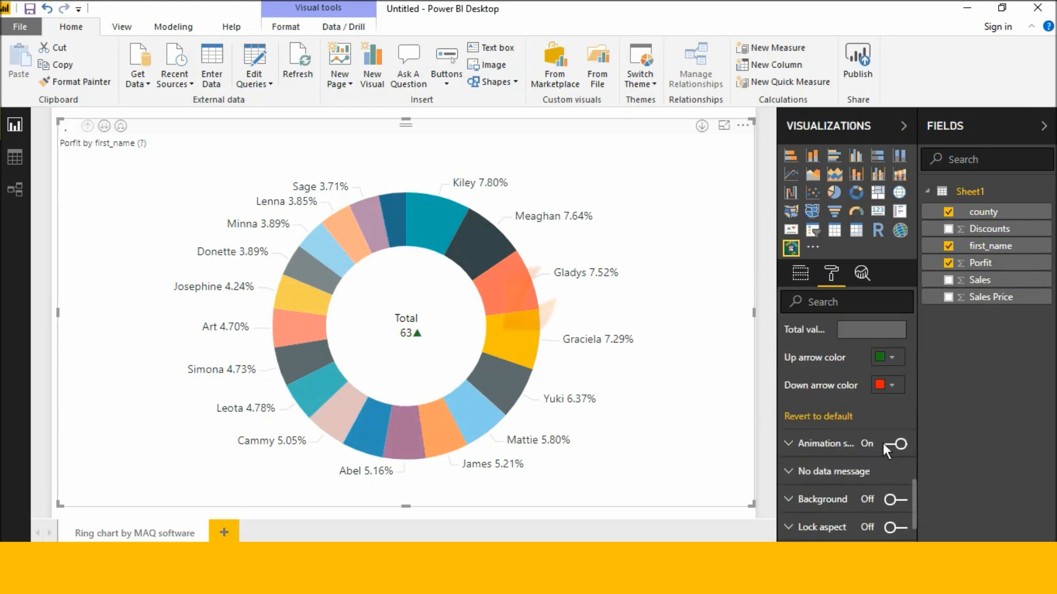
Step: Turn on the chart's background and give it a gold color with 75% transparency
{"action": "scroll", "coordinate": [831, 434], "scroll_direction": "down", "scroll_amount": 2}
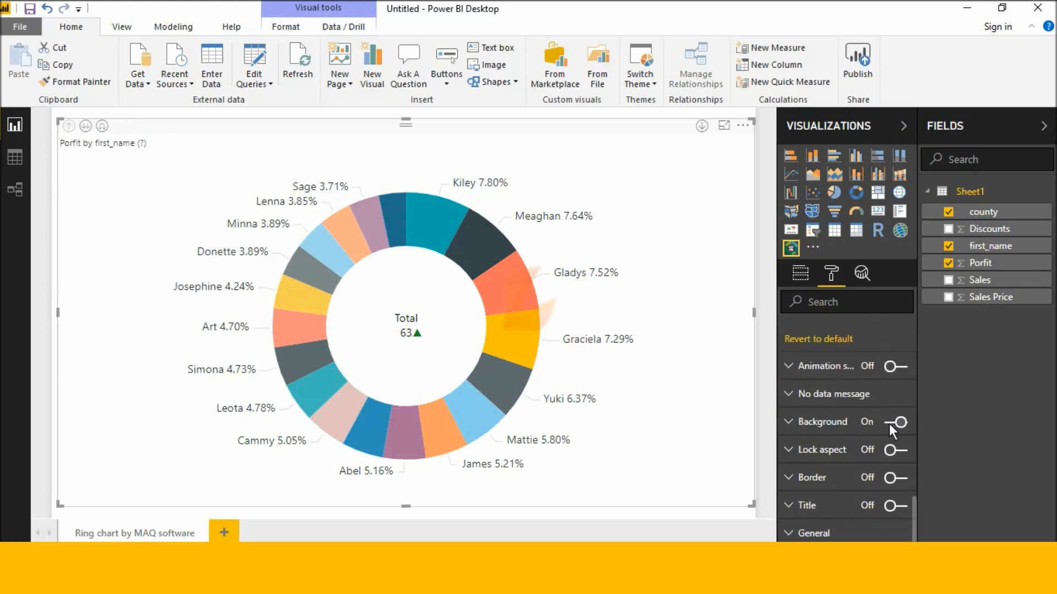
{"action": "left_click", "coordinate": [787, 423]}
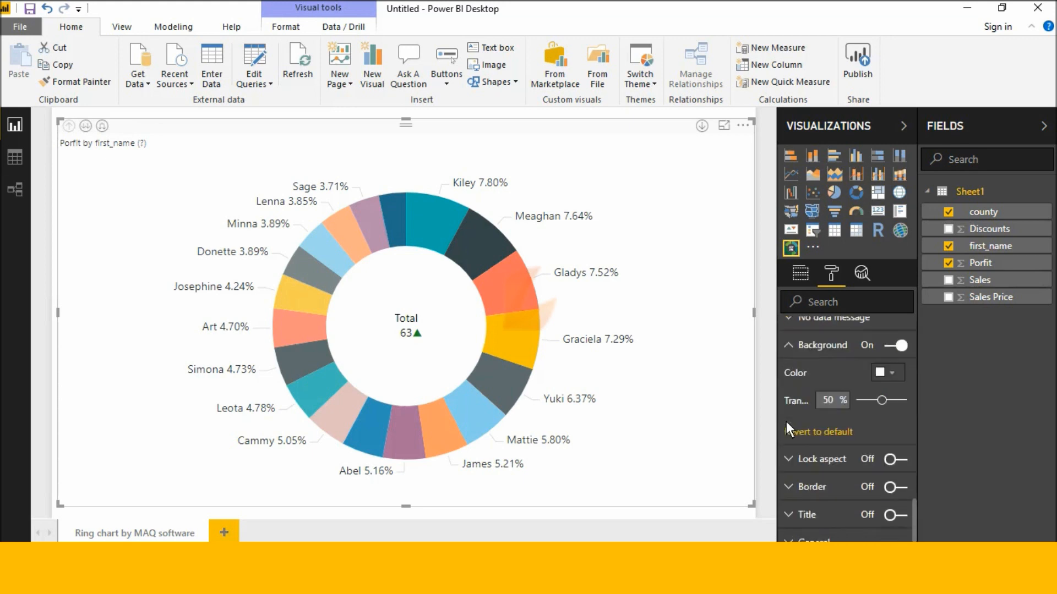
{"action": "left_click", "coordinate": [892, 374]}
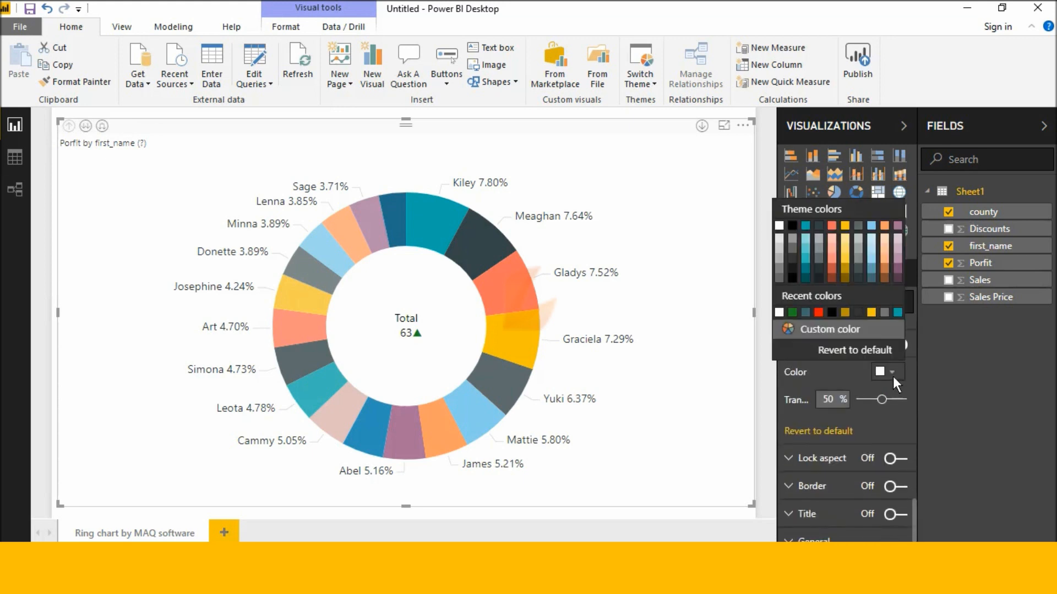
{"action": "left_click", "coordinate": [867, 312]}
{"action": "left_click_drag", "start_coordinate": [882, 400], "coordinate": [892, 400]}
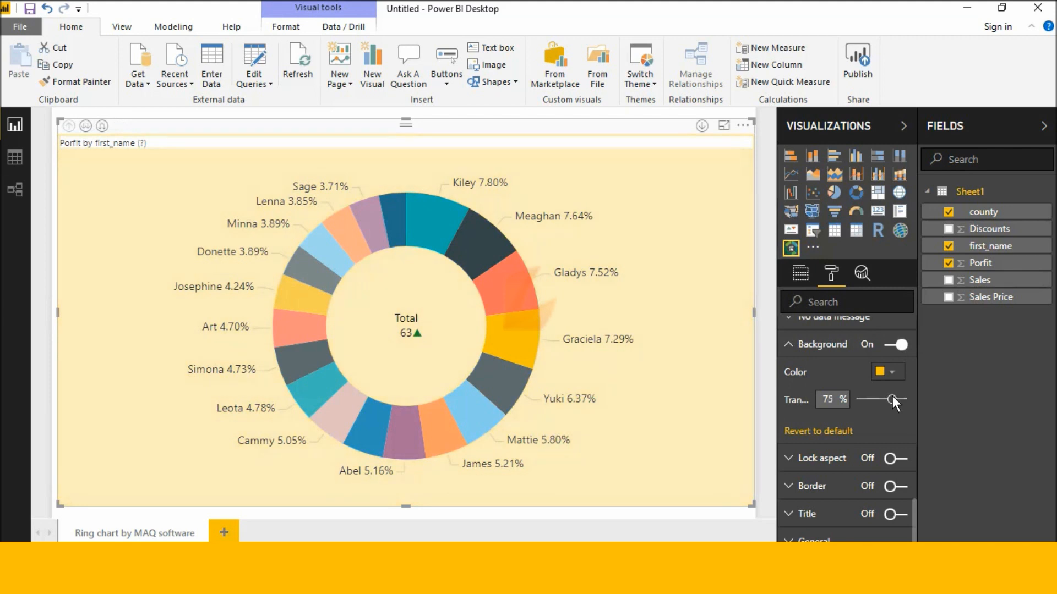
Step: Turn on the chart's border and set its color to dark gray
{"action": "scroll", "coordinate": [883, 435], "scroll_direction": "down", "scroll_amount": 1}
{"action": "left_click", "coordinate": [894, 477]}
{"action": "left_click", "coordinate": [792, 477]}
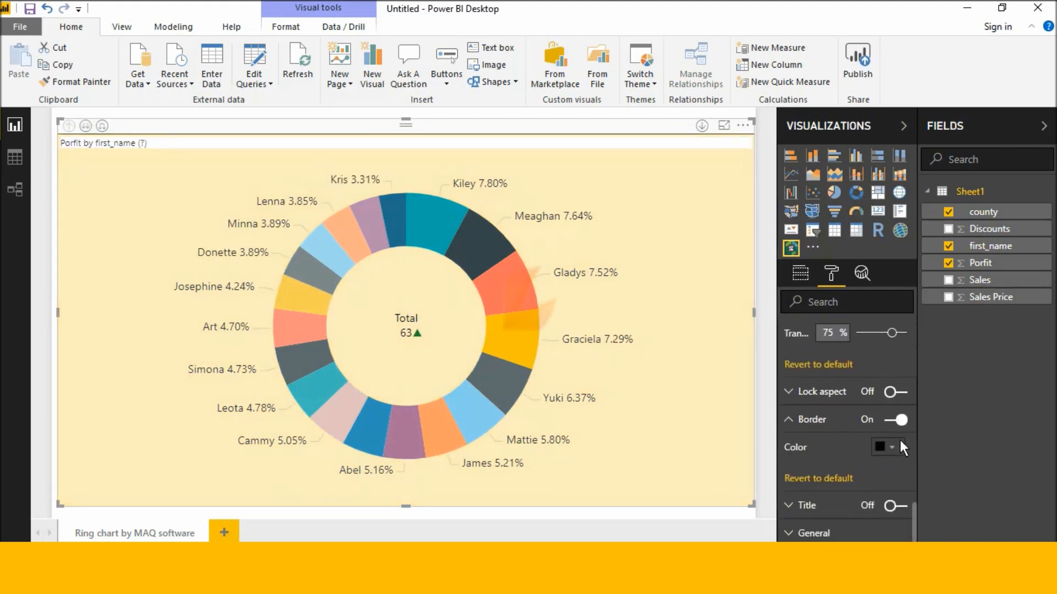
{"action": "left_click", "coordinate": [894, 446]}
{"action": "left_click", "coordinate": [860, 388]}
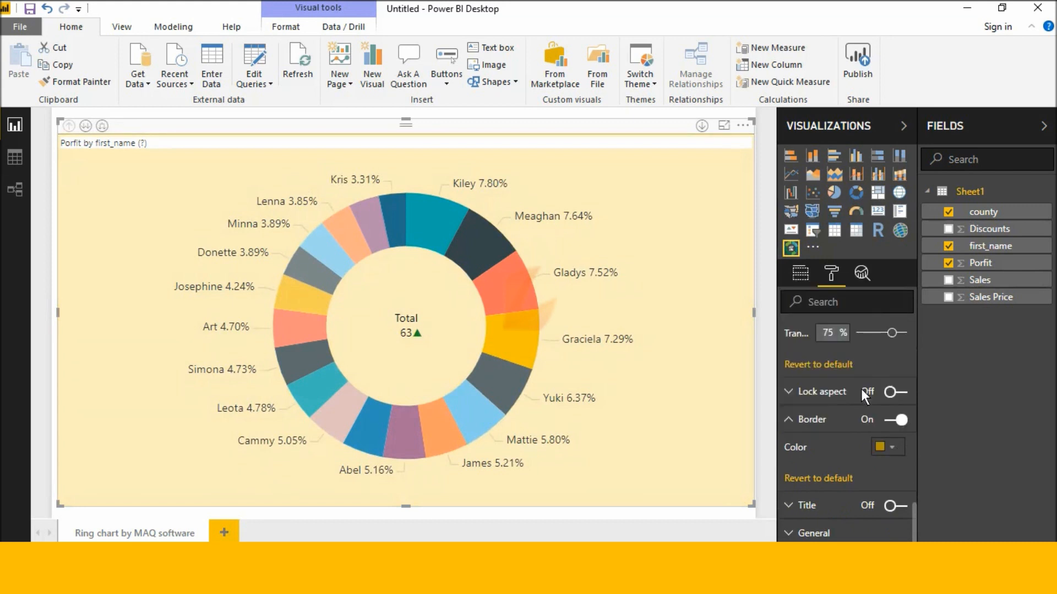
{"action": "left_click", "coordinate": [890, 448]}
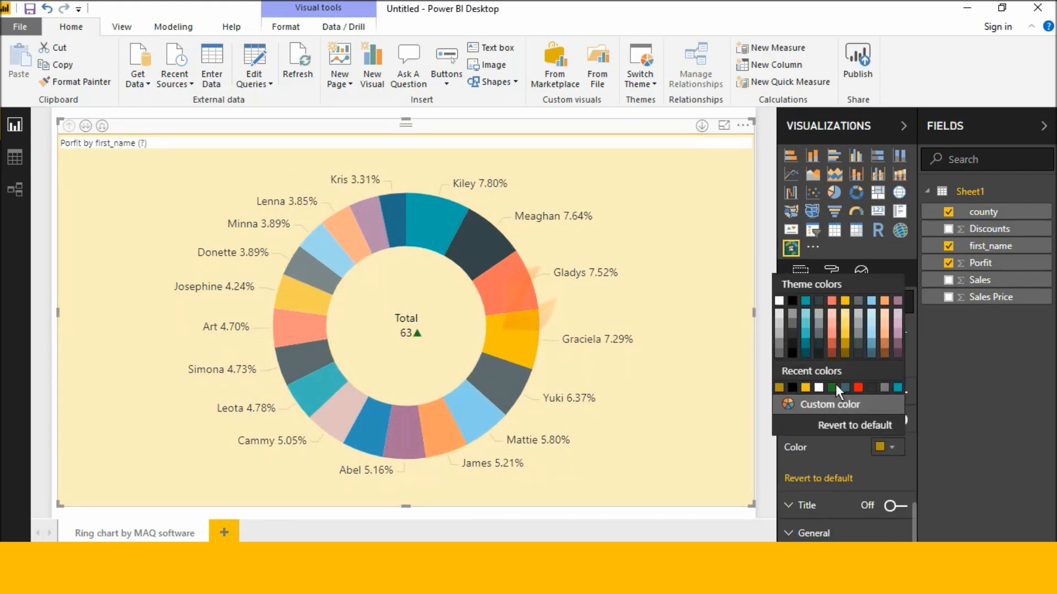
{"action": "left_click", "coordinate": [791, 332]}
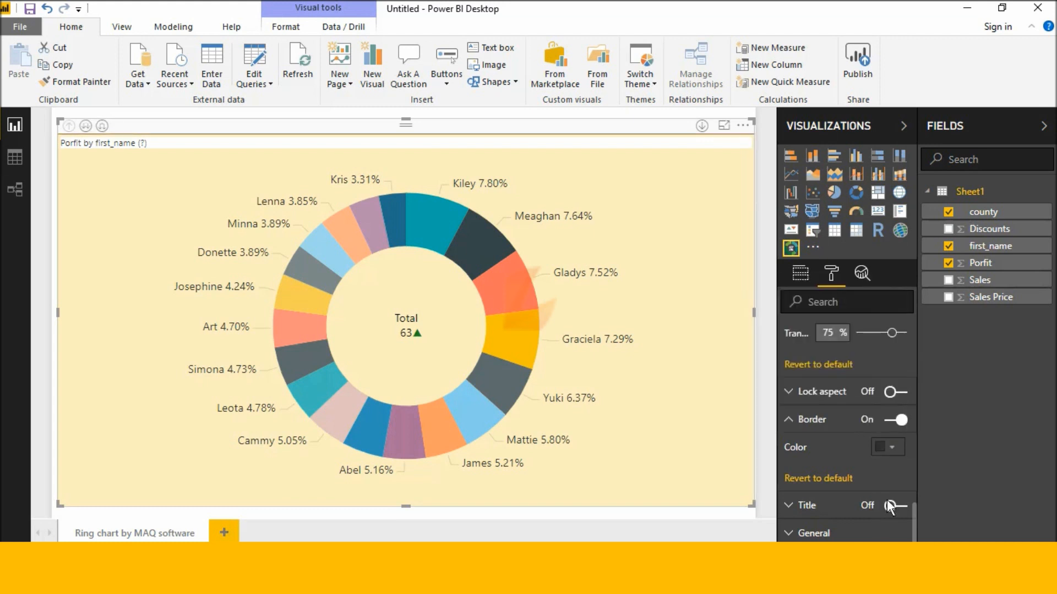
Step: Turn on the visual's title, center it and set its text to "Ring chart by MAQ software"
{"action": "left_click", "coordinate": [788, 507]}
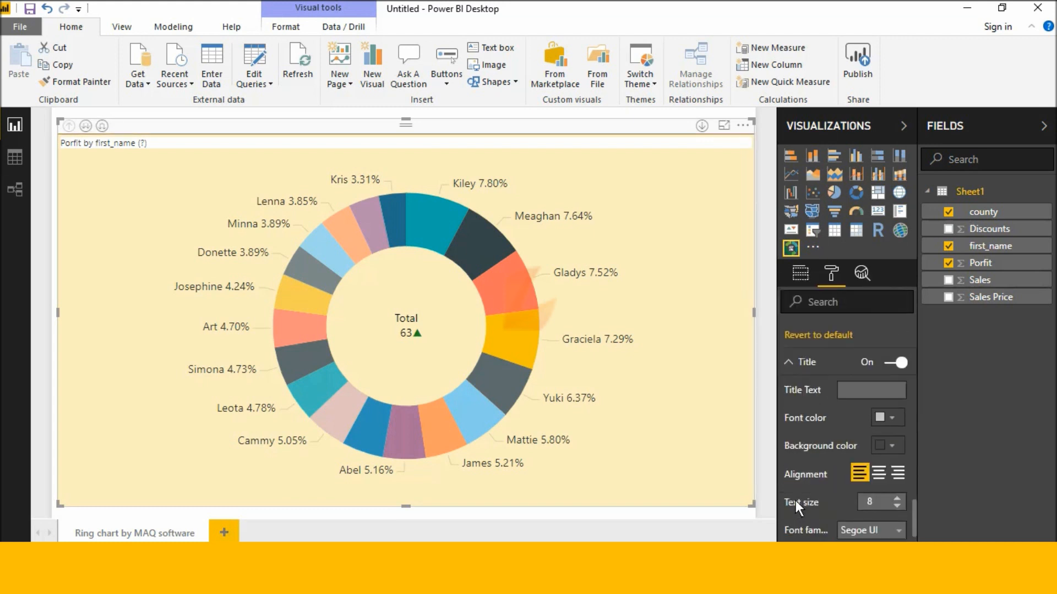
{"action": "left_click", "coordinate": [876, 463]}
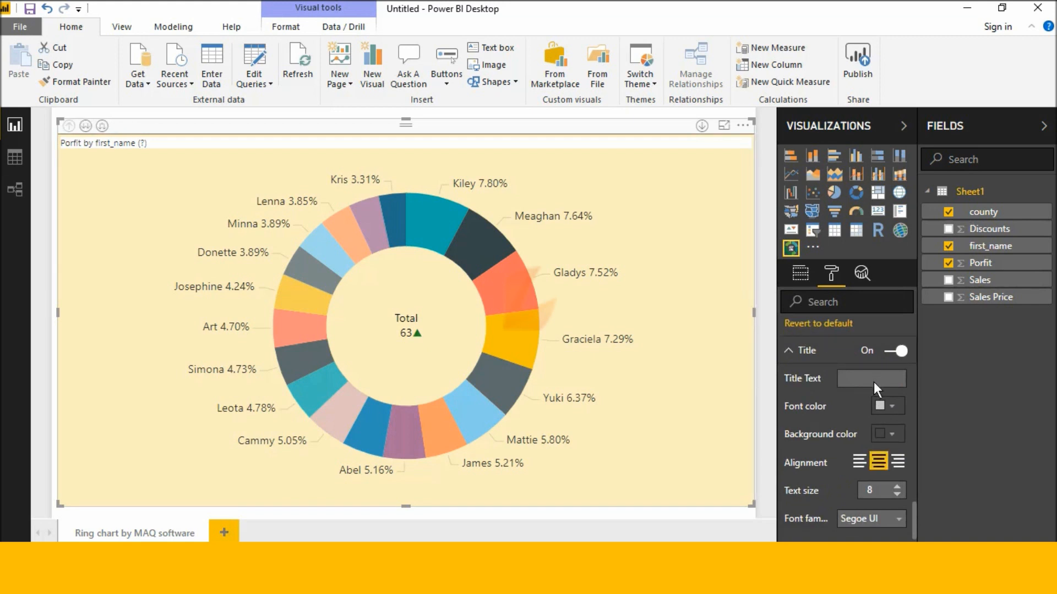
{"action": "scroll", "coordinate": [873, 382], "scroll_direction": "down", "scroll_amount": 5}
{"action": "scroll", "coordinate": [874, 382], "scroll_direction": "up", "scroll_amount": 5}
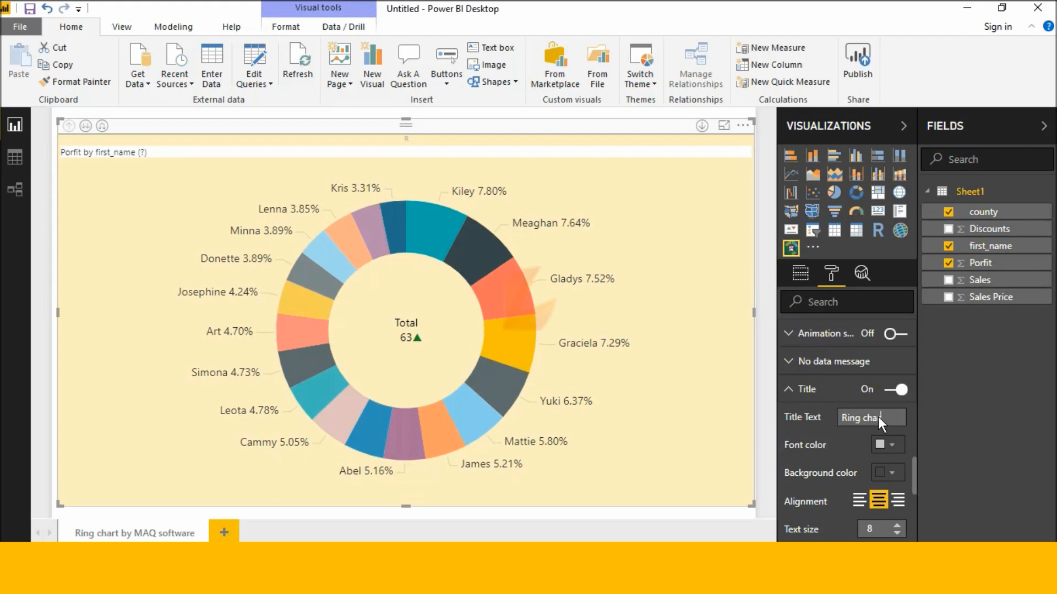
{"action": "type", "text": "t by MAQ softw"}
{"action": "key", "text": "BackSpace"}
{"action": "key", "text": "BackSpace"}
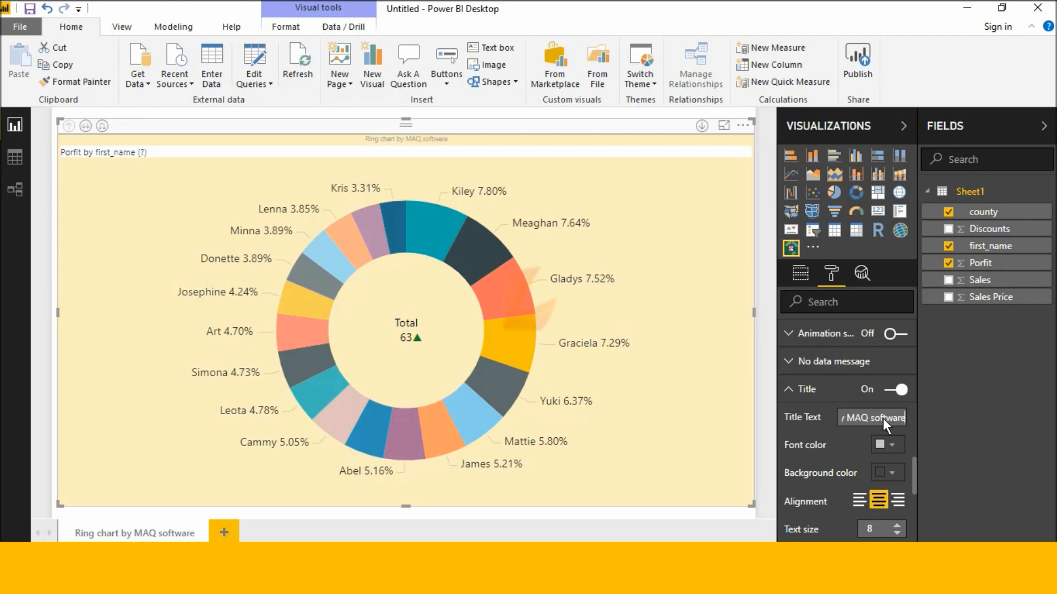
Step: Give the visual's title a white font color and a dark brownish-gold background
{"action": "left_click", "coordinate": [893, 445]}
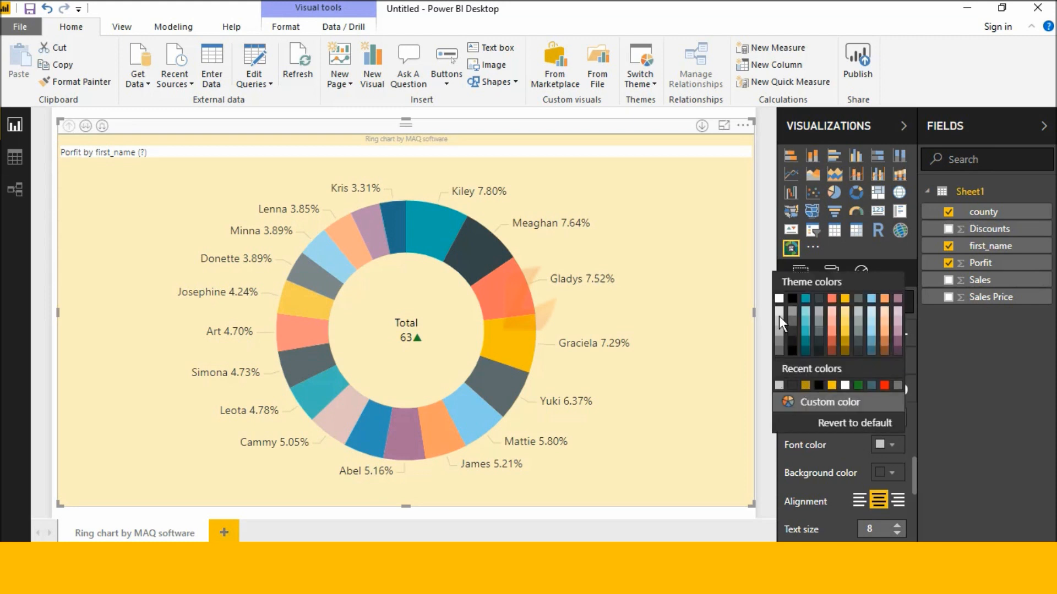
{"action": "left_click", "coordinate": [778, 298]}
{"action": "left_click", "coordinate": [891, 473]}
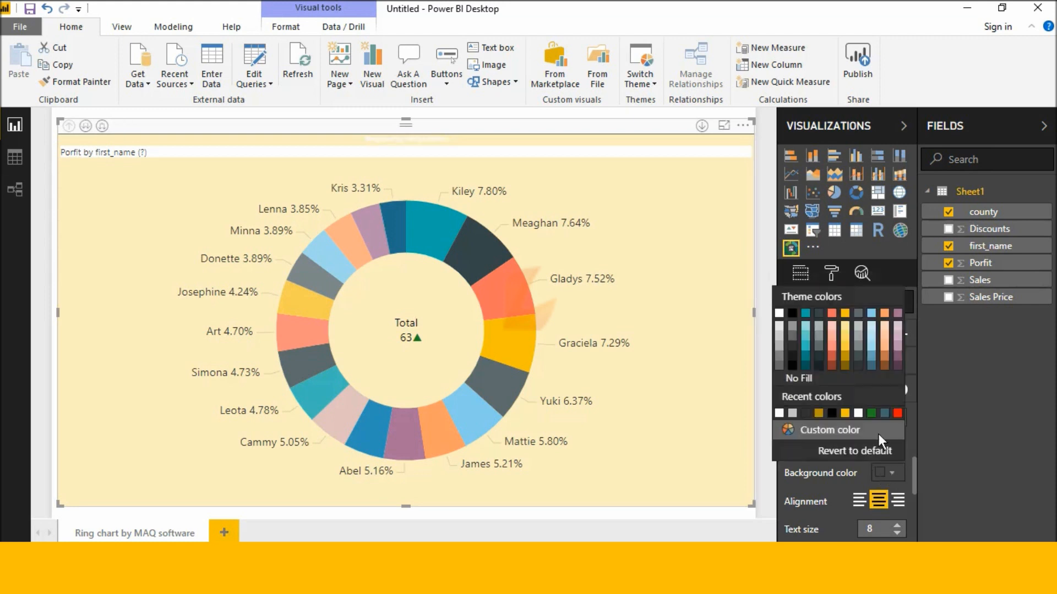
{"action": "left_click", "coordinate": [846, 364]}
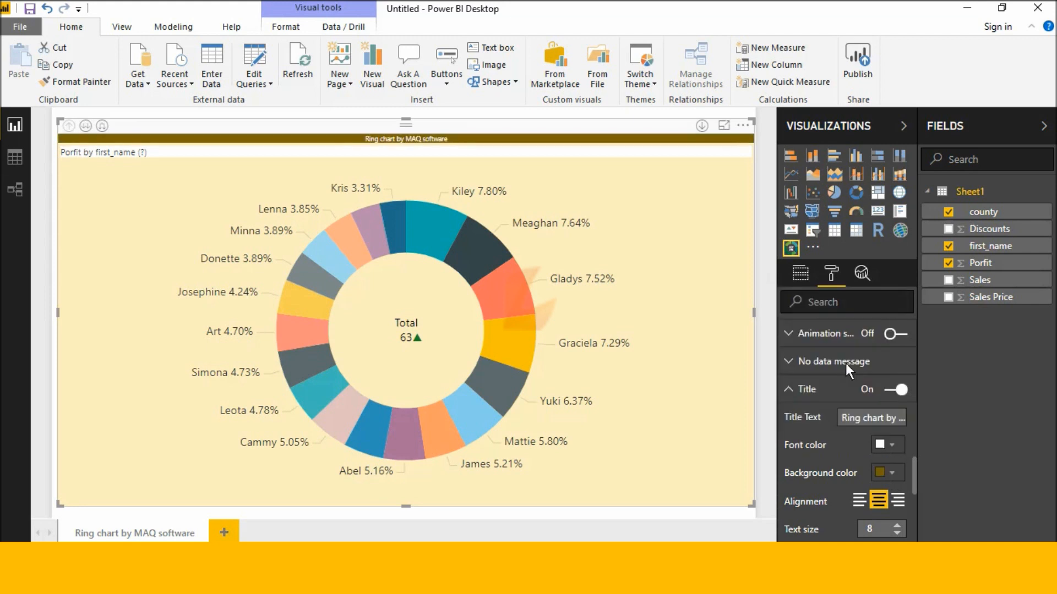
Step: Increase the visual title's text size to 23
{"action": "left_click", "coordinate": [899, 526]}
{"action": "left_click", "coordinate": [899, 526]}
{"action": "left_click", "coordinate": [900, 527]}
{"action": "left_click", "coordinate": [899, 527]}
{"action": "left_click", "coordinate": [899, 527]}
{"action": "left_click", "coordinate": [900, 526]}
{"action": "left_click", "coordinate": [899, 527]}
{"action": "left_click", "coordinate": [899, 526]}
{"action": "left_click", "coordinate": [897, 533]}
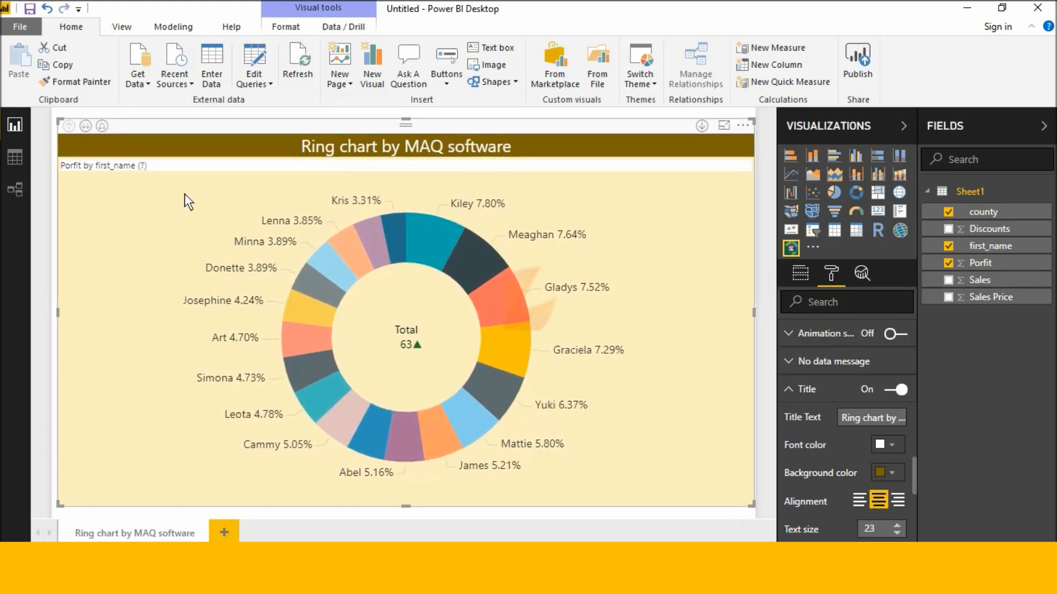
Step: Go to the next hierarchy level to view the chart by county and drill back up to first names
{"action": "left_click", "coordinate": [101, 126]}
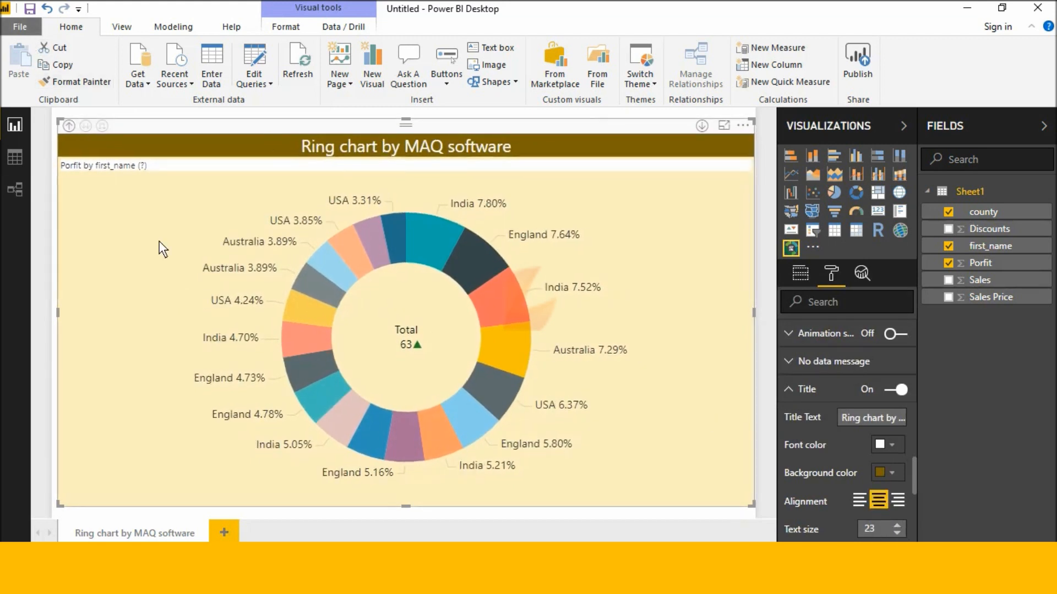
{"action": "left_click", "coordinate": [69, 126]}
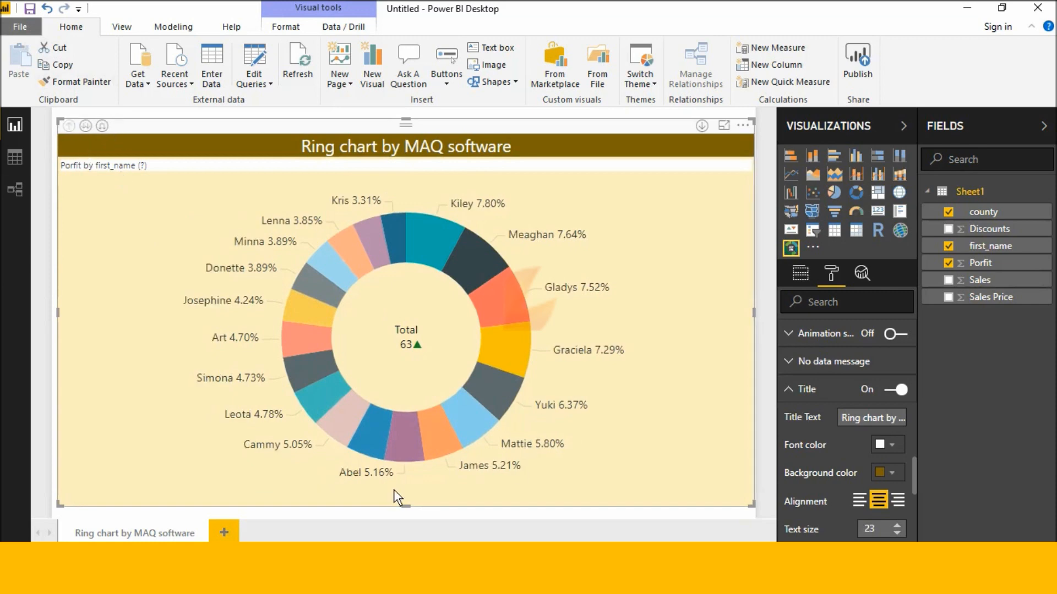